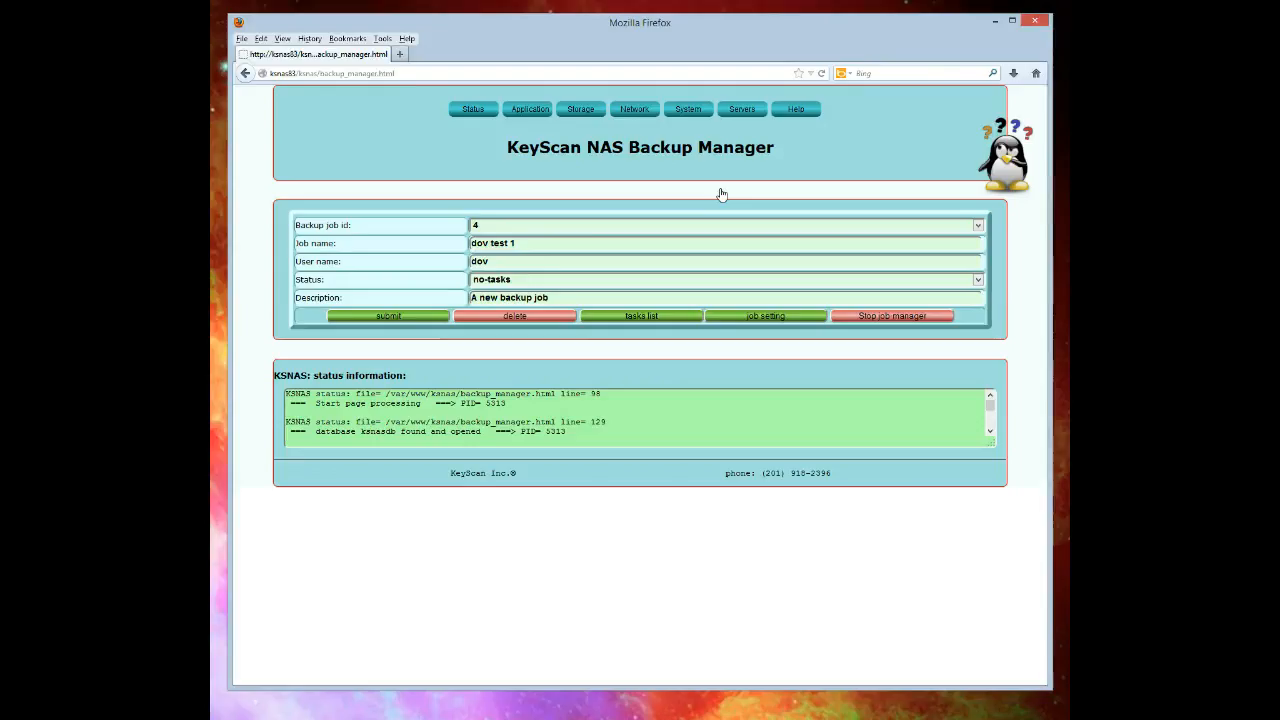
Start a new backup job and set its job name to the user name followed by "backup job1".
click(978, 226)
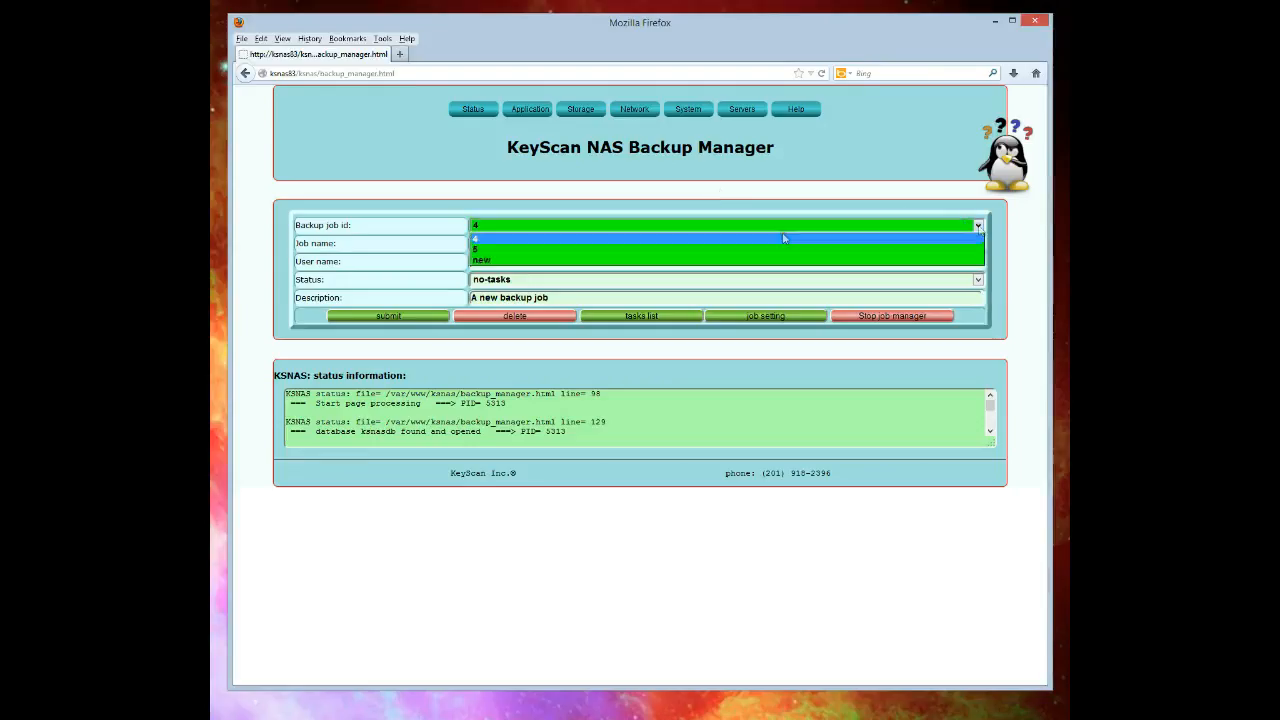
click(645, 262)
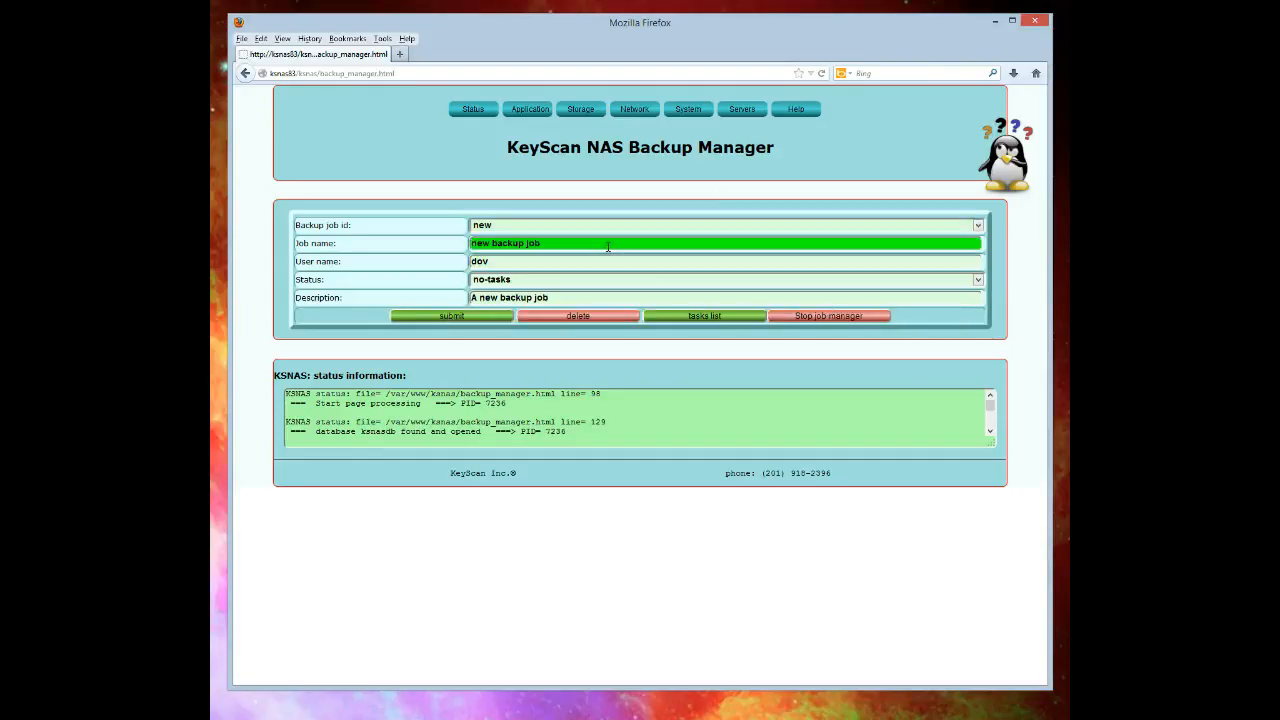
drag(609, 248, 473, 248)
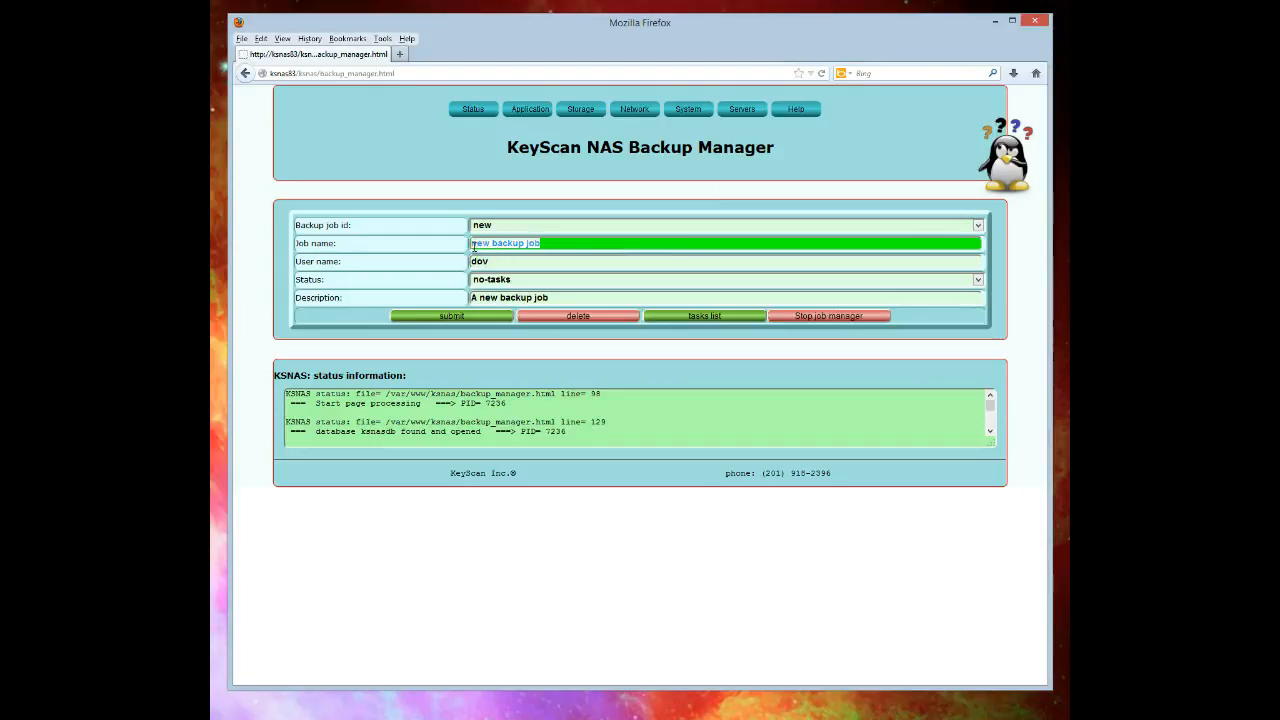
text(dov)
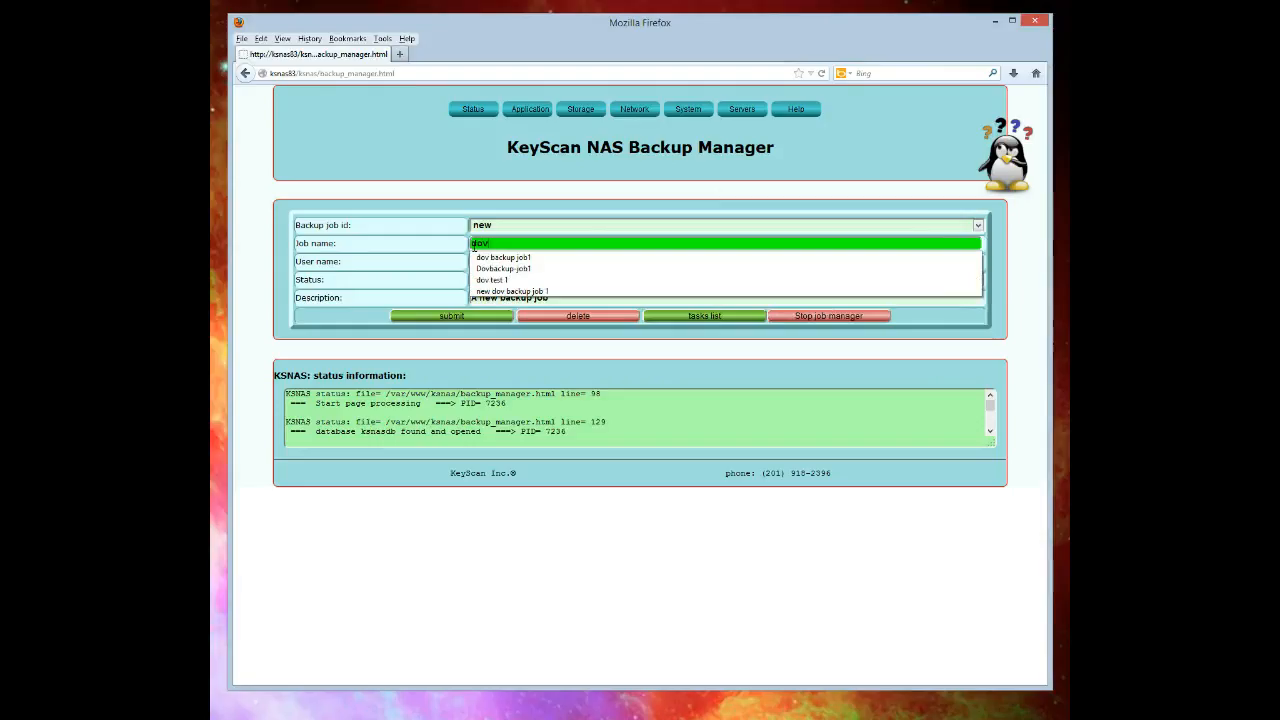
text( bac)
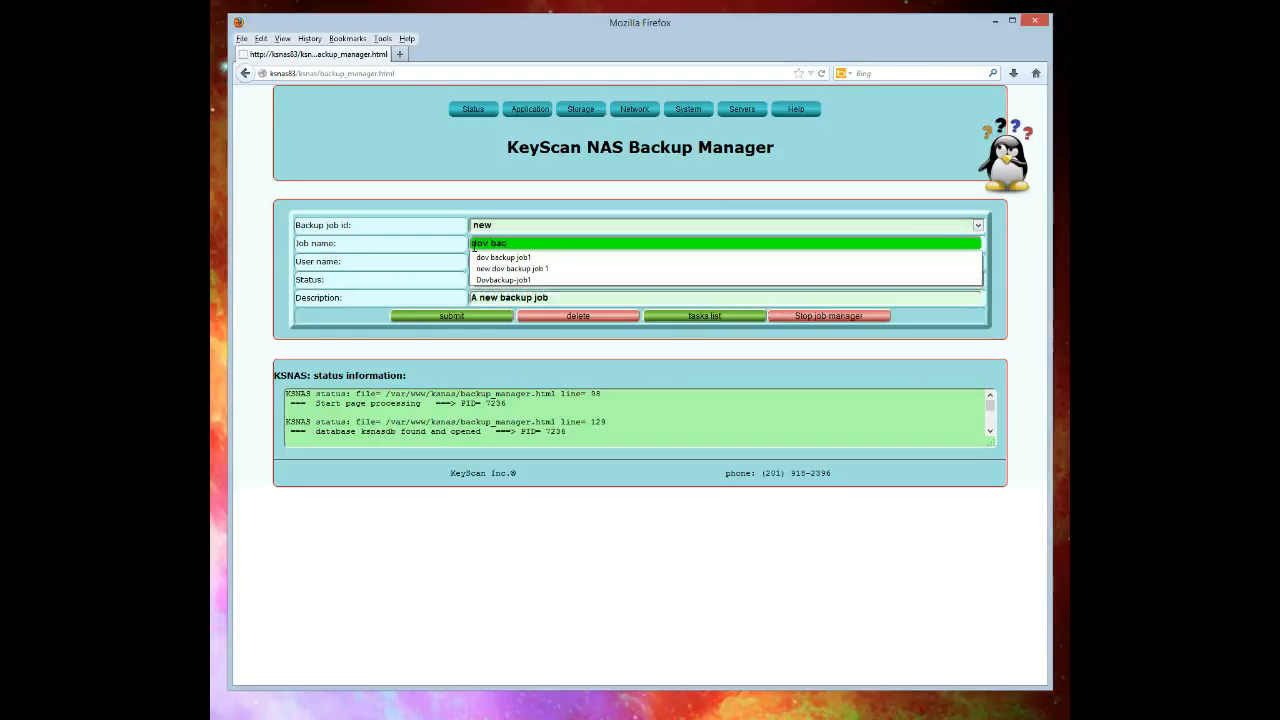
text(kup job1)
Set the job description to "sample job for tutorials" and submit the job, accepting the automatic stop of the job manager.
drag(563, 299, 472, 299)
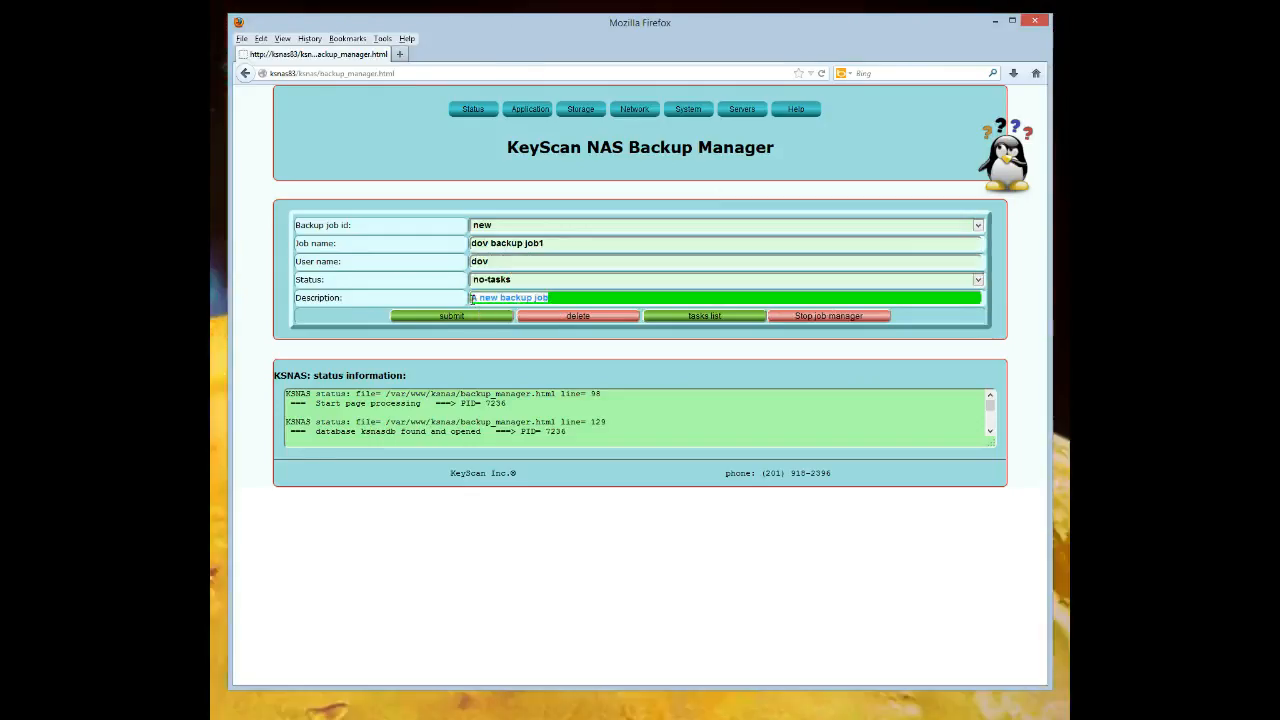
text(sampl)
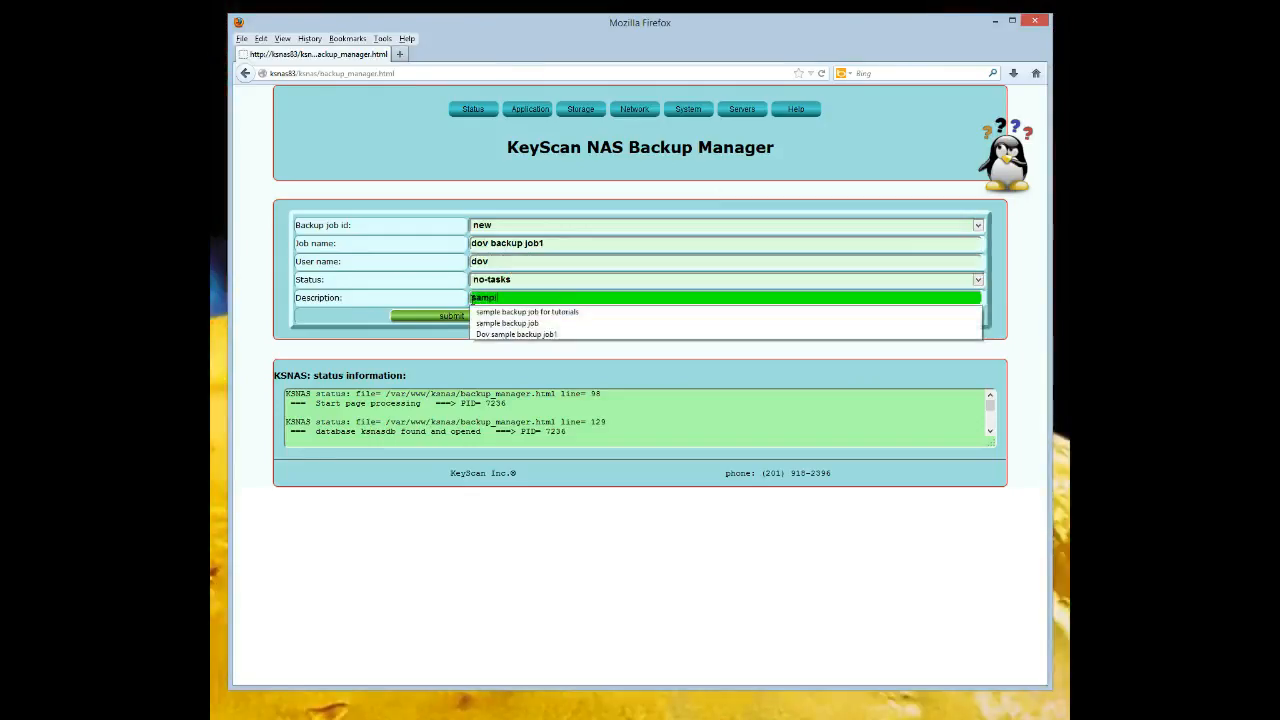
text(e job for )
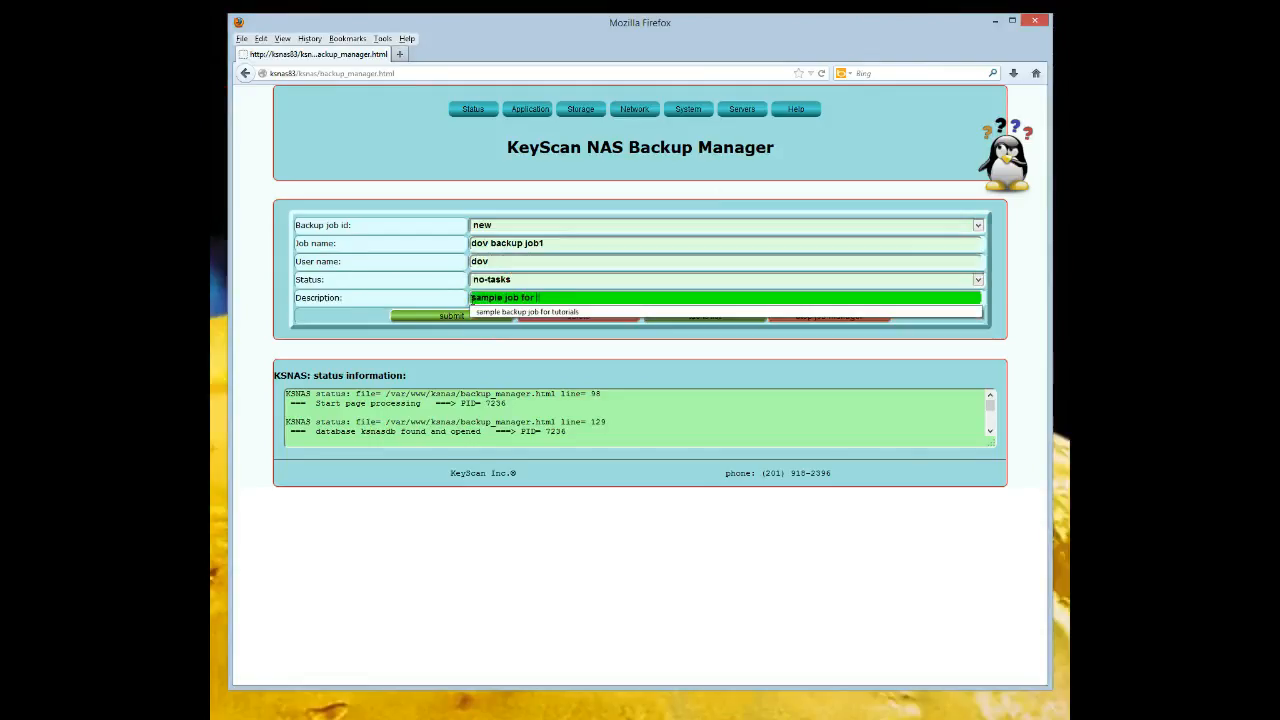
text(tutorials)
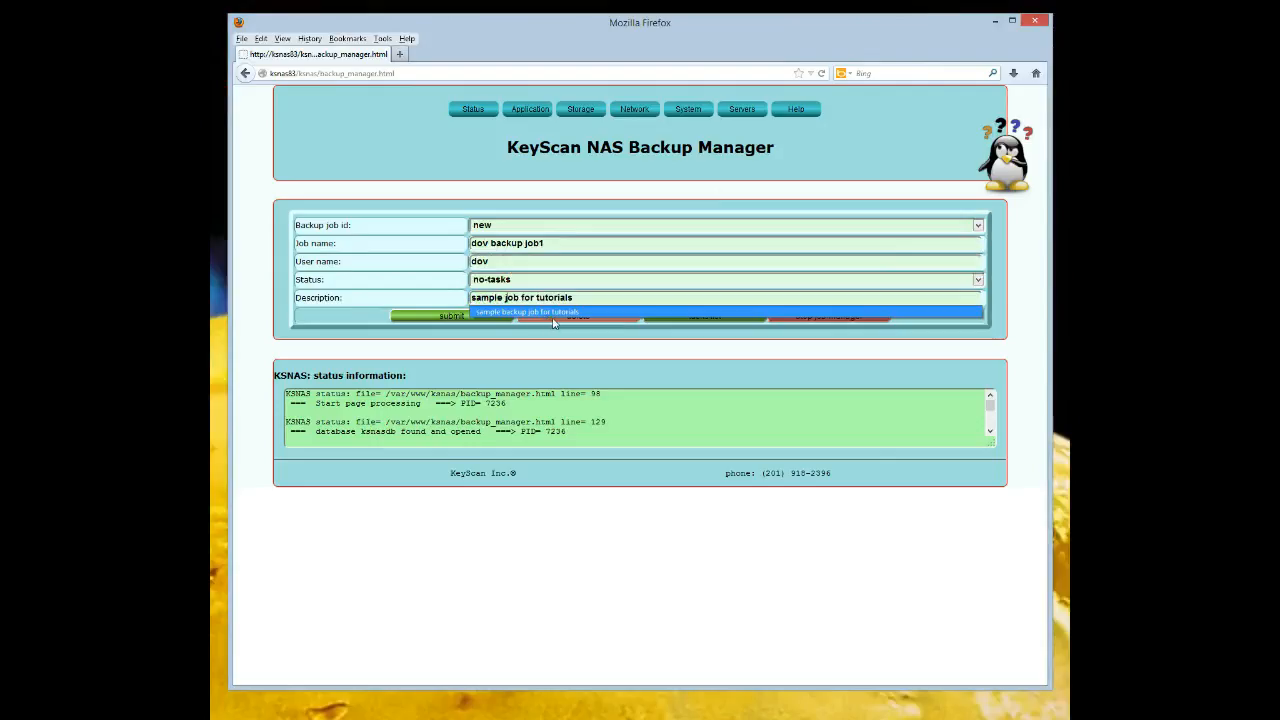
click(666, 340)
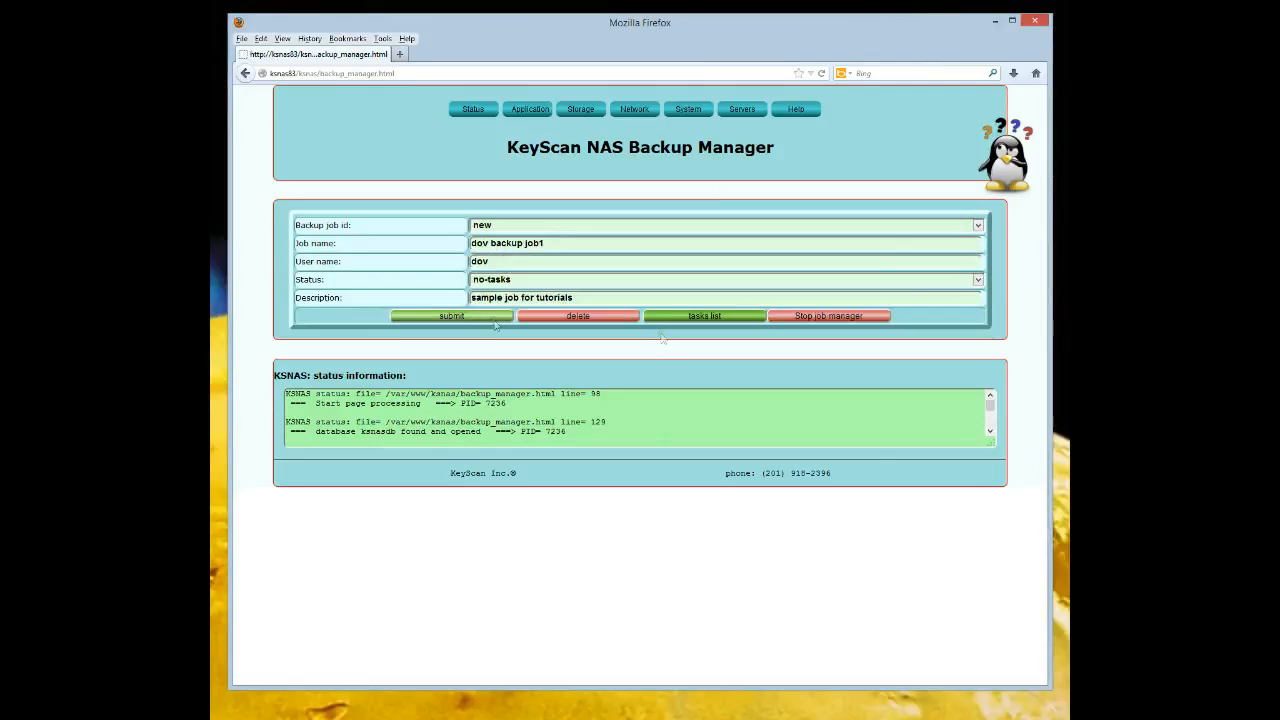
mouse_move(474, 318)
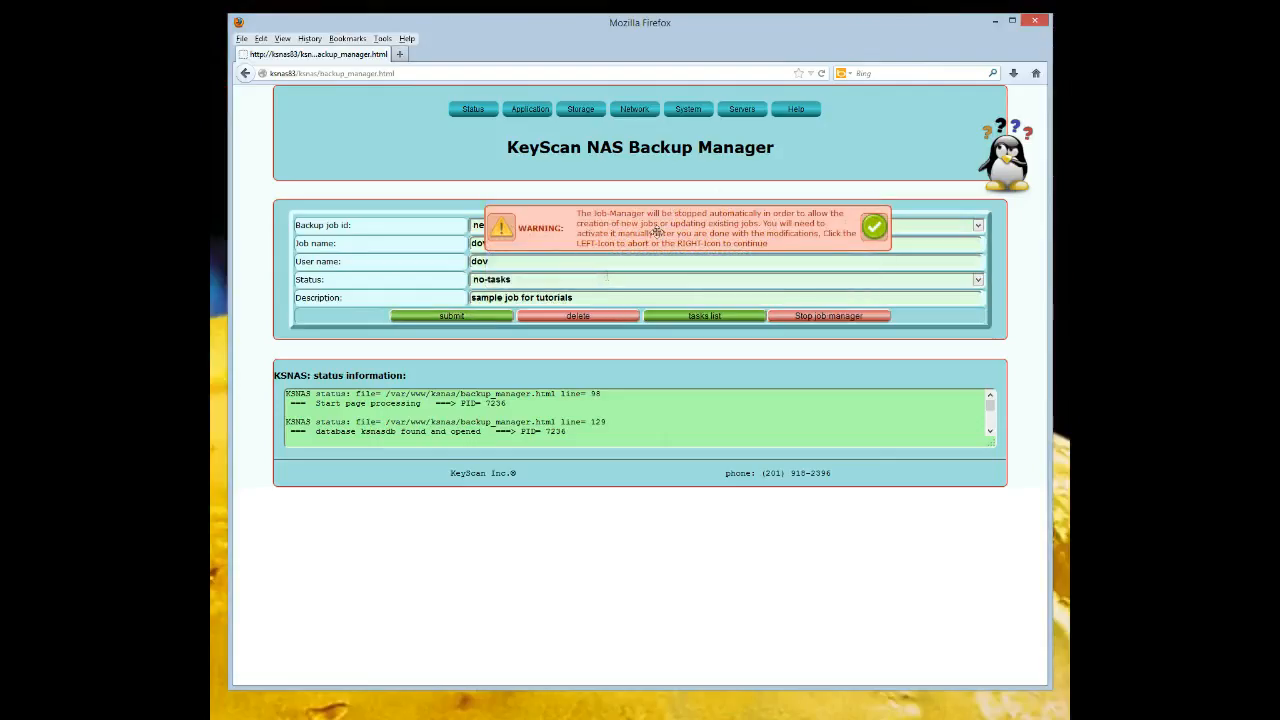
click(873, 228)
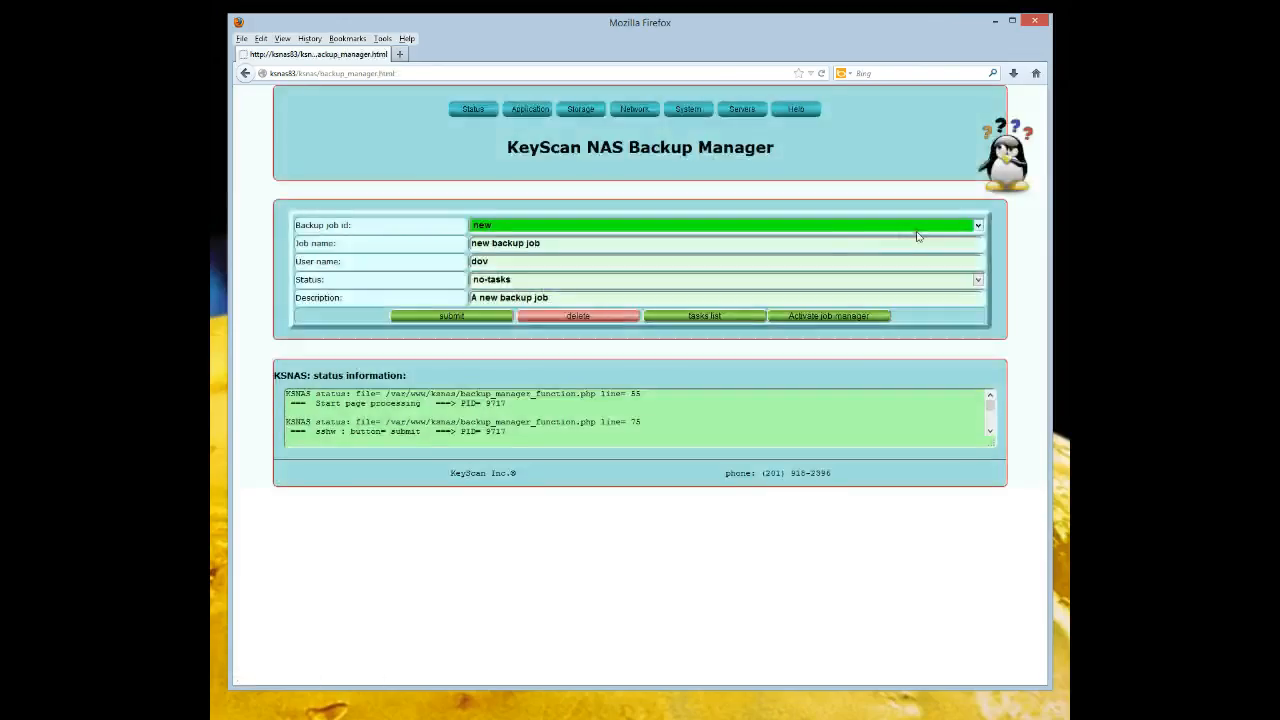
Select backup job 9 and open its job settings in the task scheduler.
click(979, 226)
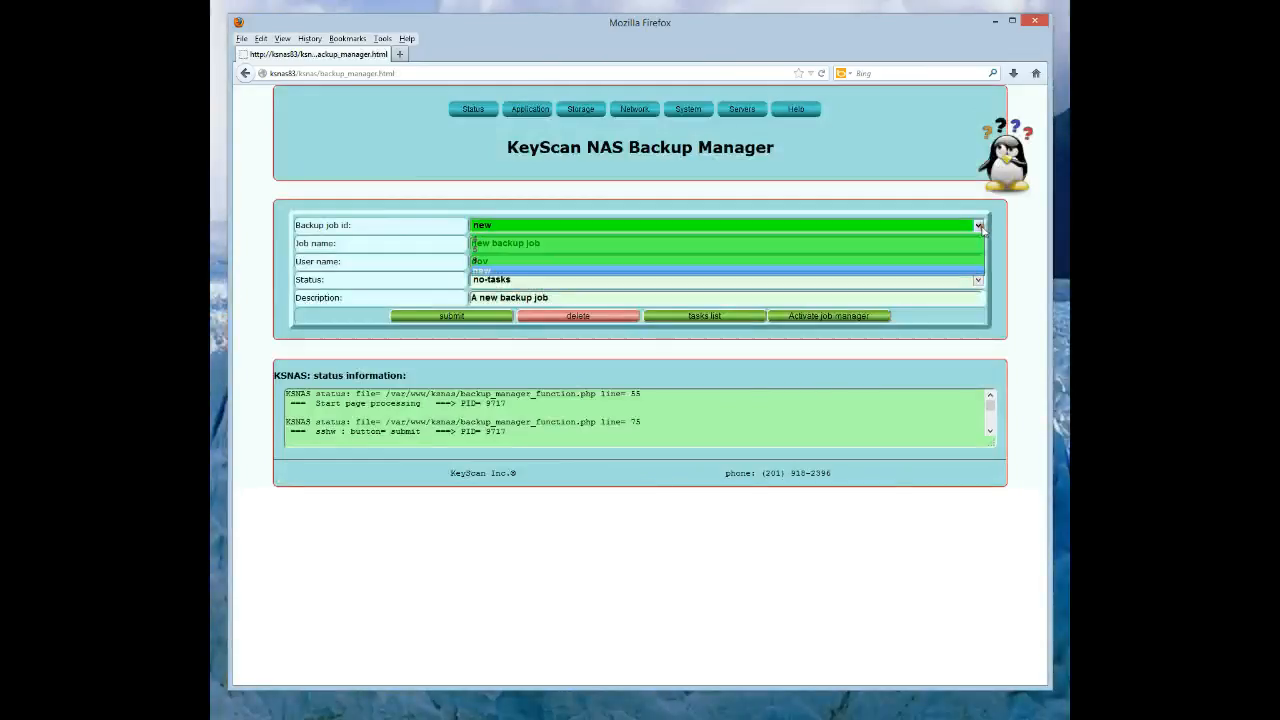
click(811, 259)
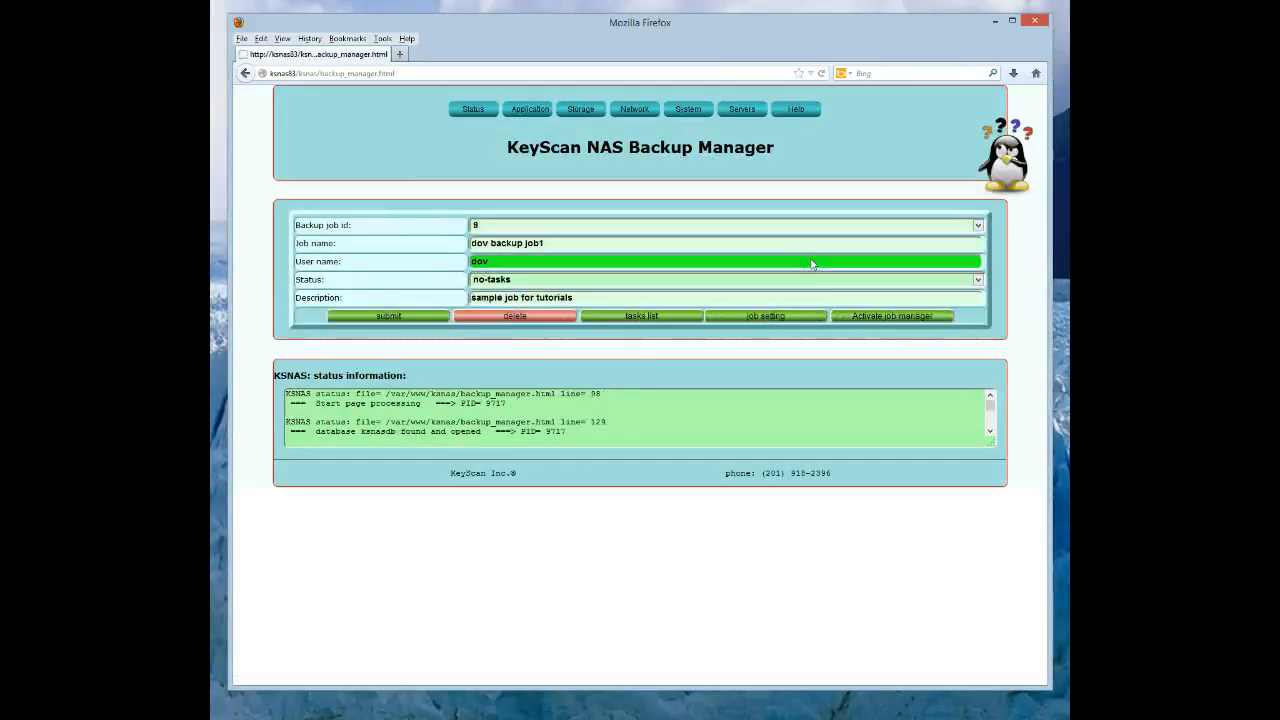
click(770, 316)
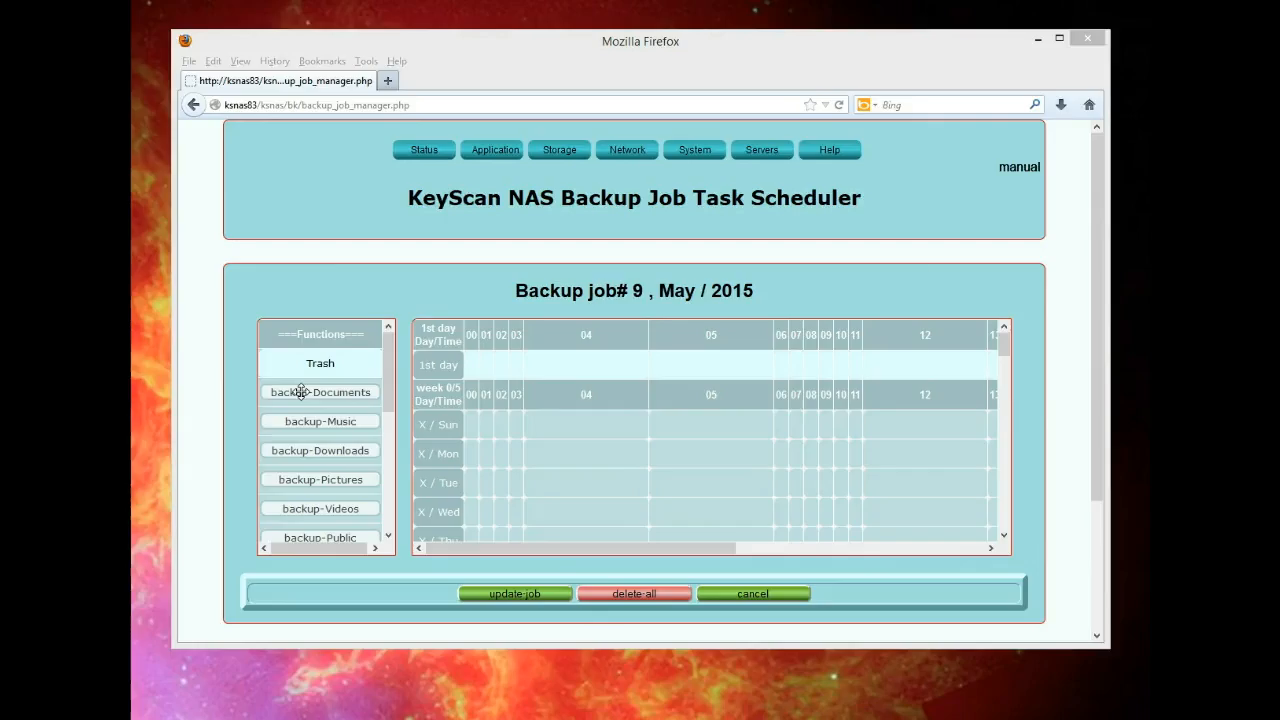
Examine the help descriptions of the available scheduler functions, from backup-Documents through copy-func.
mouse_move(307, 421)
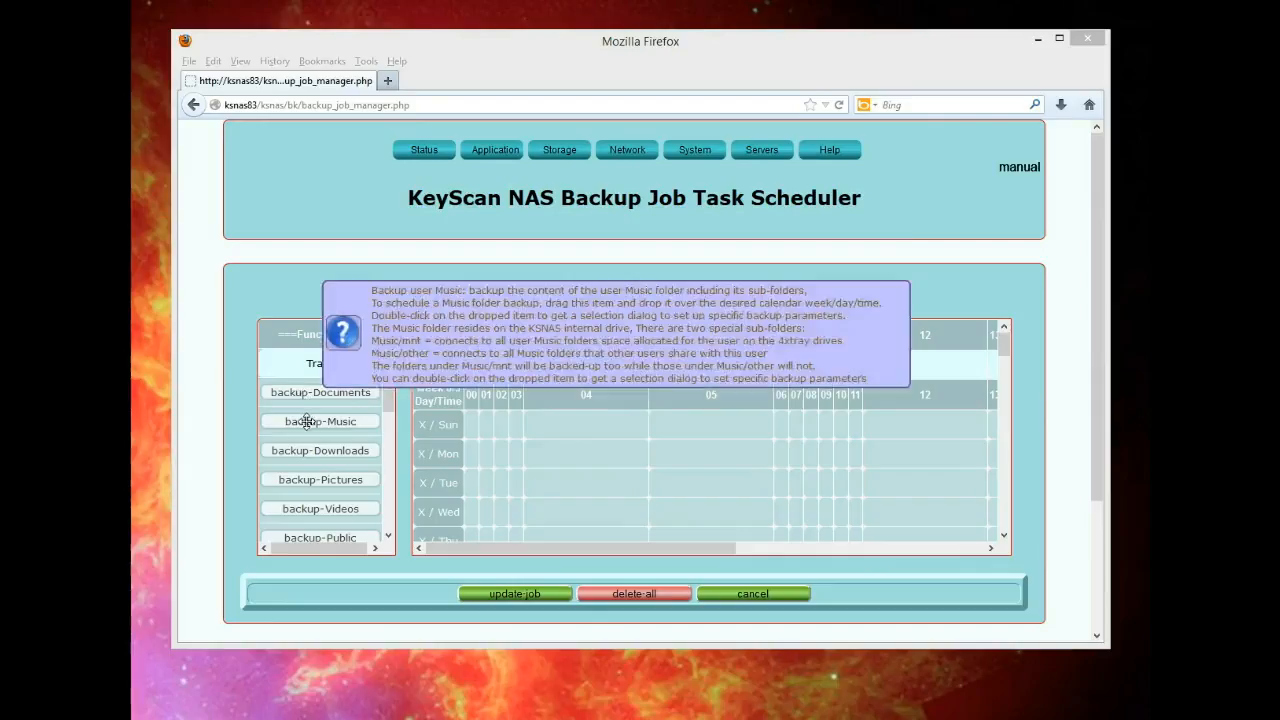
mouse_move(316, 451)
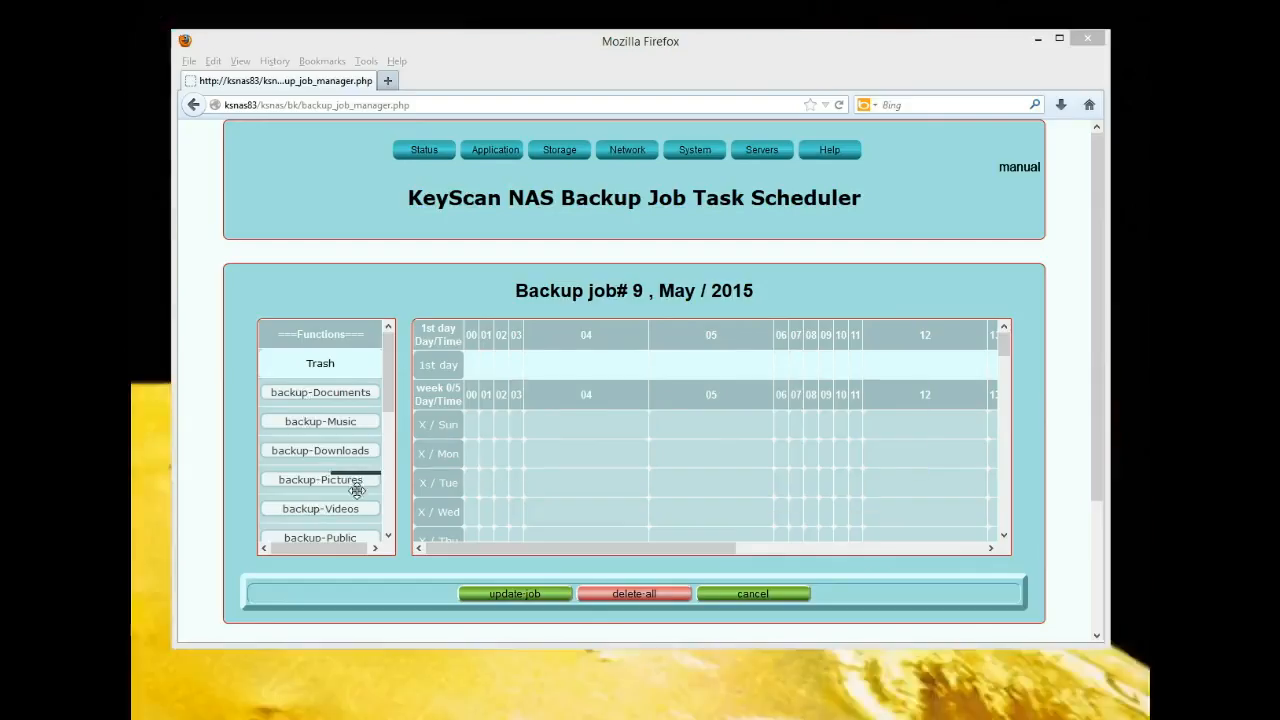
drag(383, 381, 395, 473)
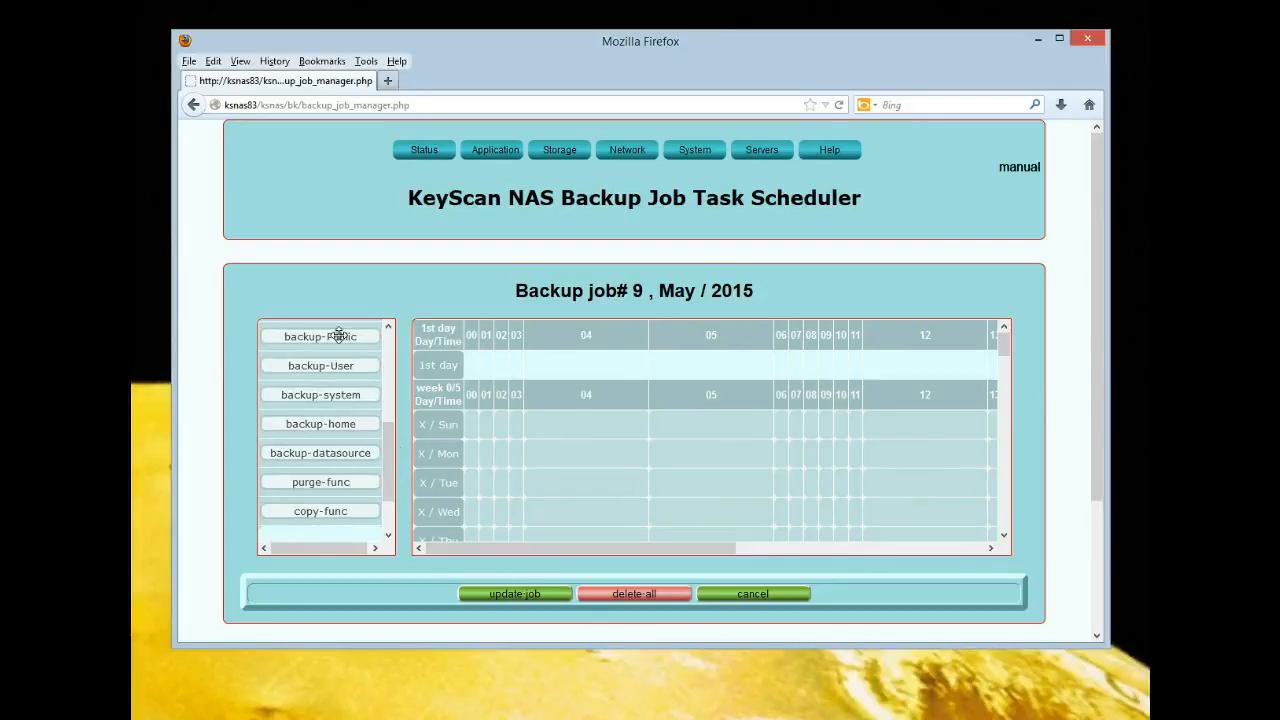
mouse_move(339, 336)
mouse_move(340, 365)
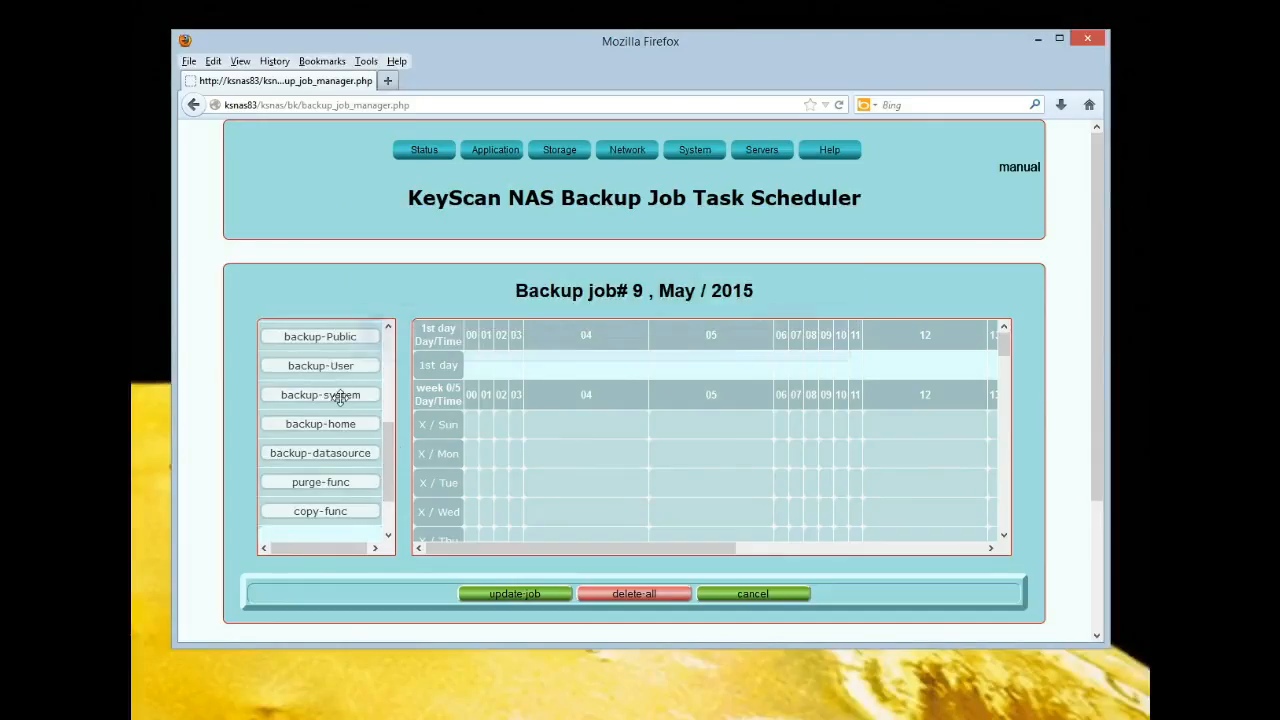
mouse_move(340, 398)
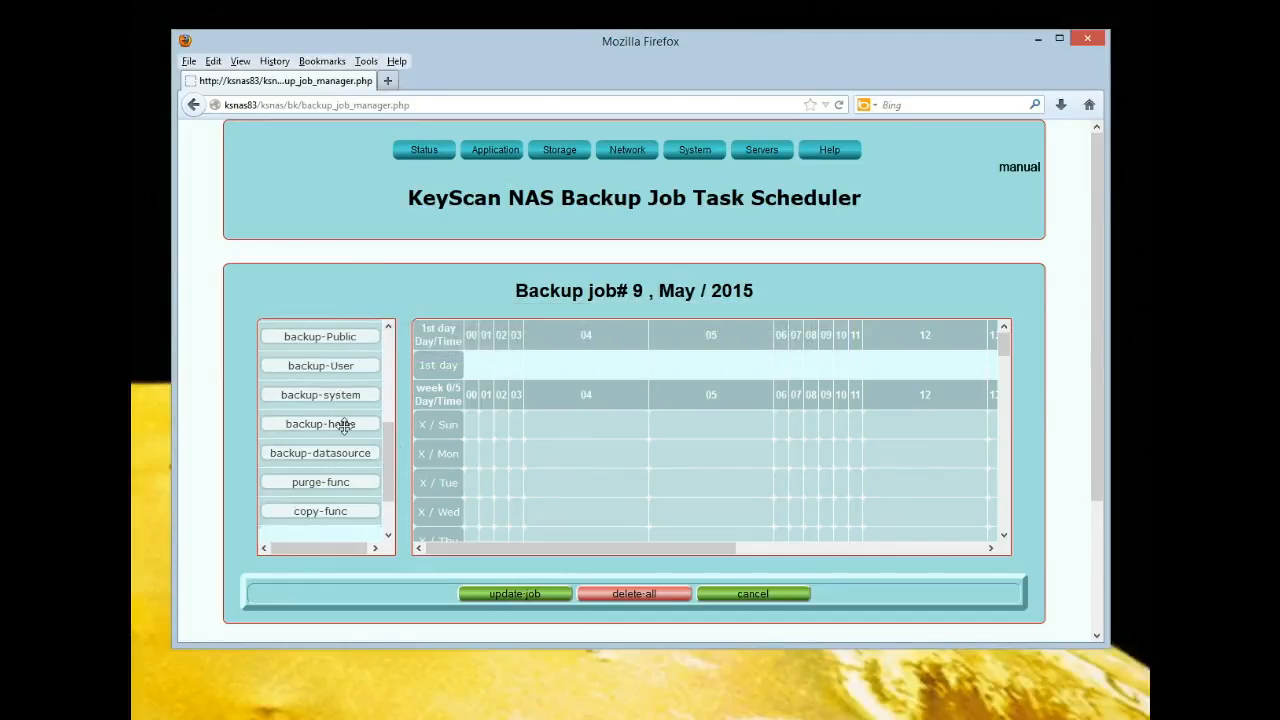
mouse_move(344, 427)
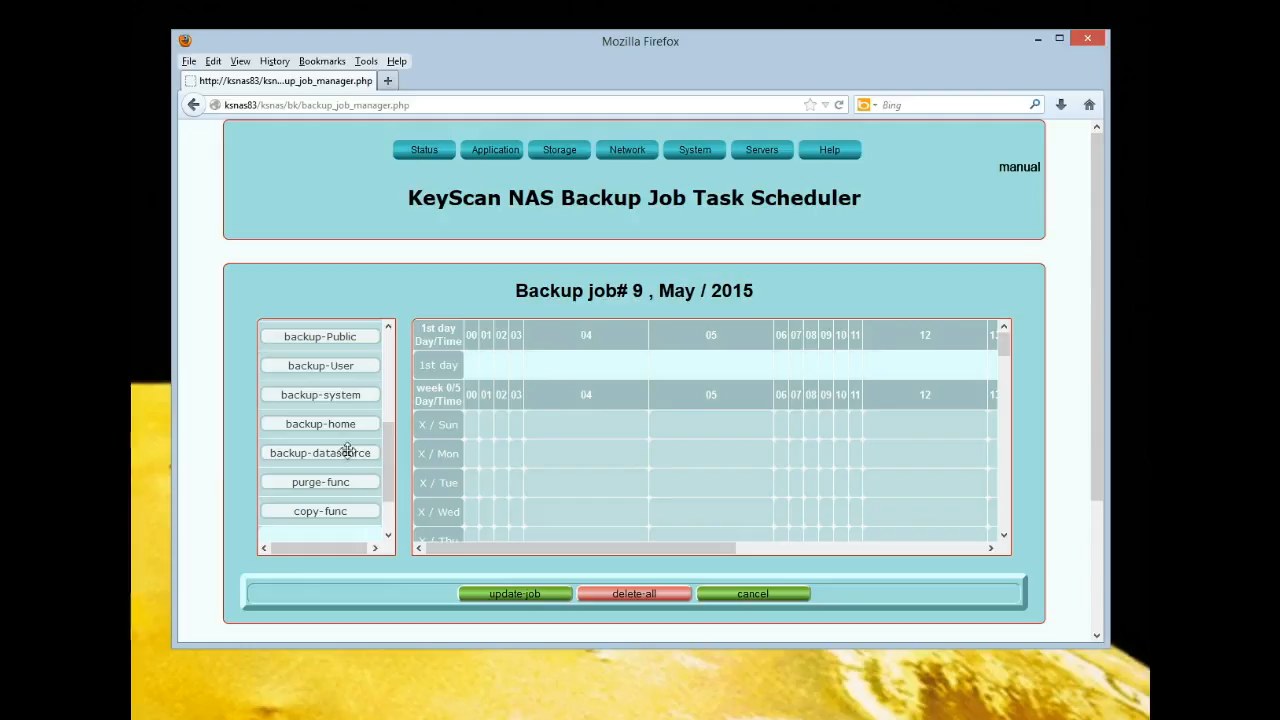
mouse_move(347, 449)
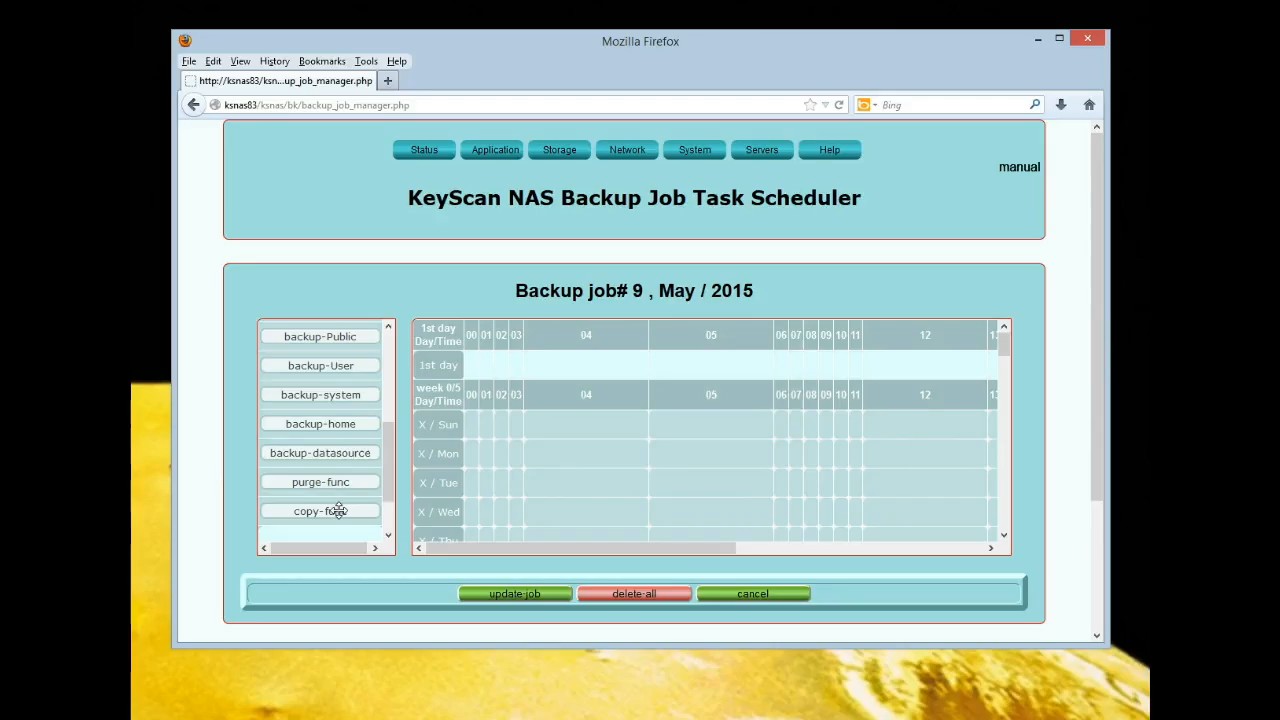
mouse_move(340, 510)
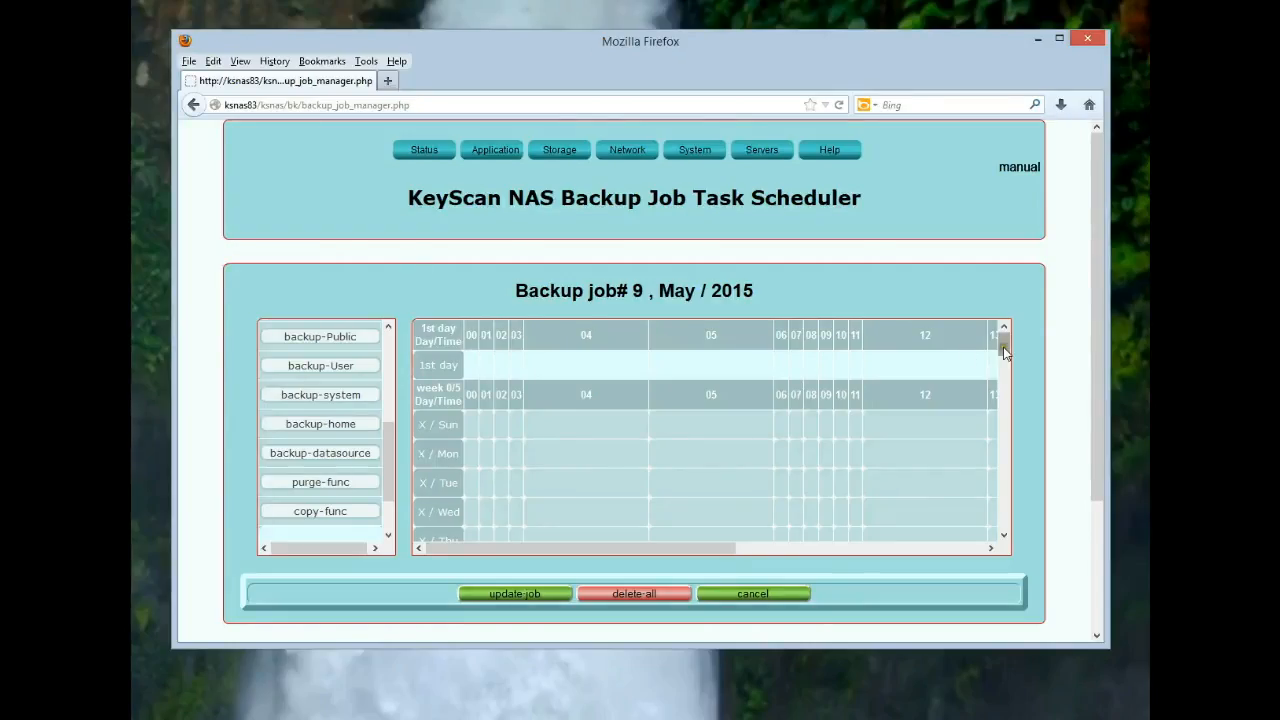
Look through the scheduling calendar's first-day row and its weekly day and hour grid.
drag(1003, 343, 1021, 427)
mouse_move(1019, 372)
mouse_down()
mouse_move(1017, 337)
mouse_move(1018, 363)
mouse_up()
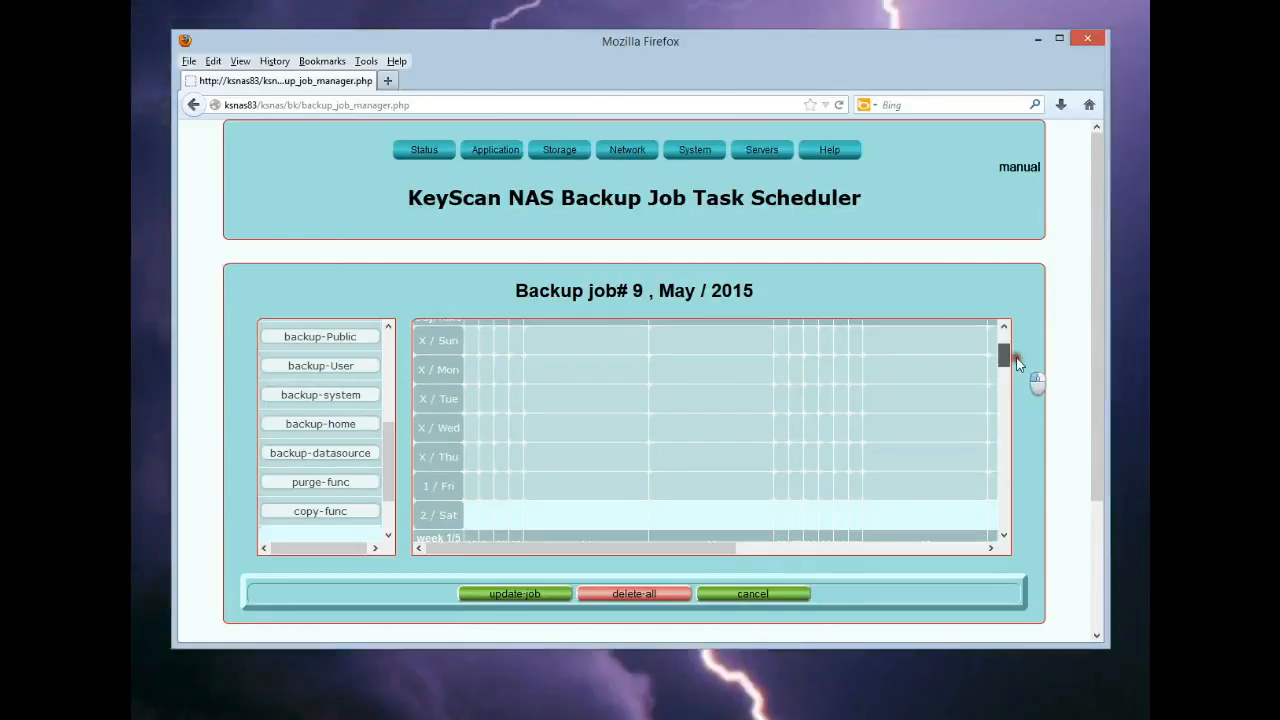
drag(1017, 363, 998, 338)
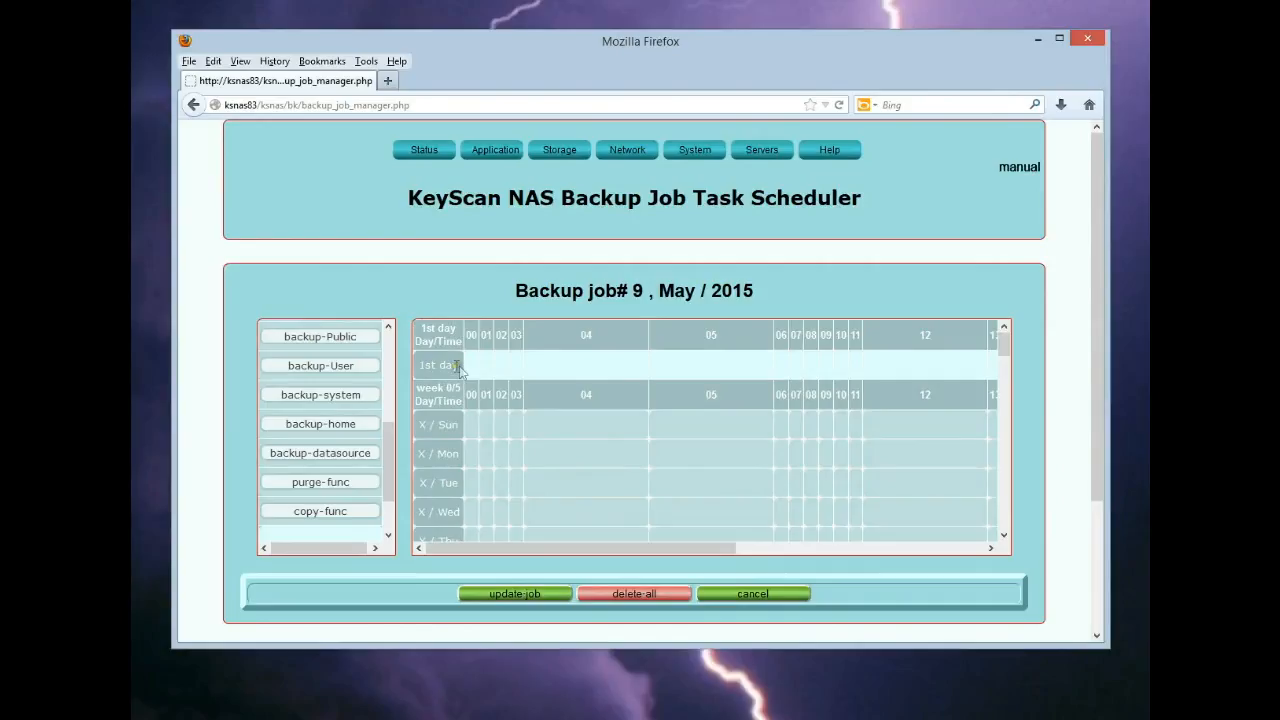
drag(1004, 344, 1016, 505)
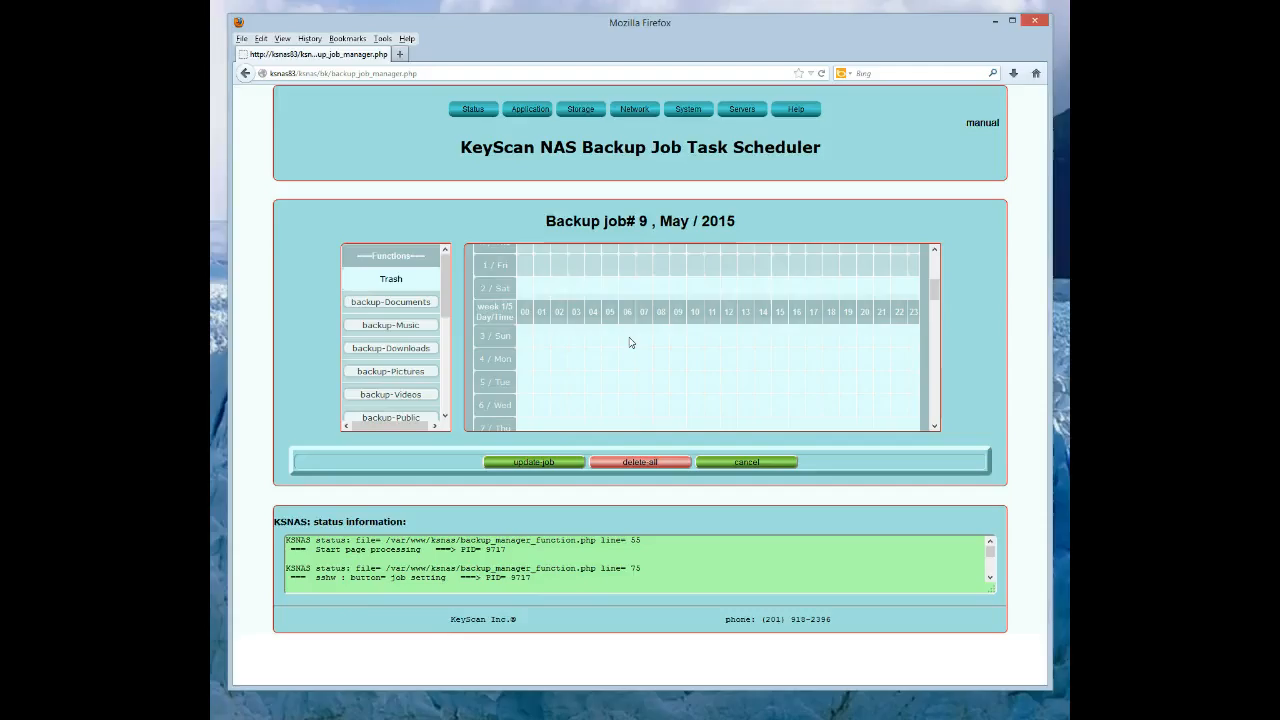
Schedule the backup-Documents function on Saturday the 30th in the 12 o'clock slot.
scroll(630, 342, down, 8)
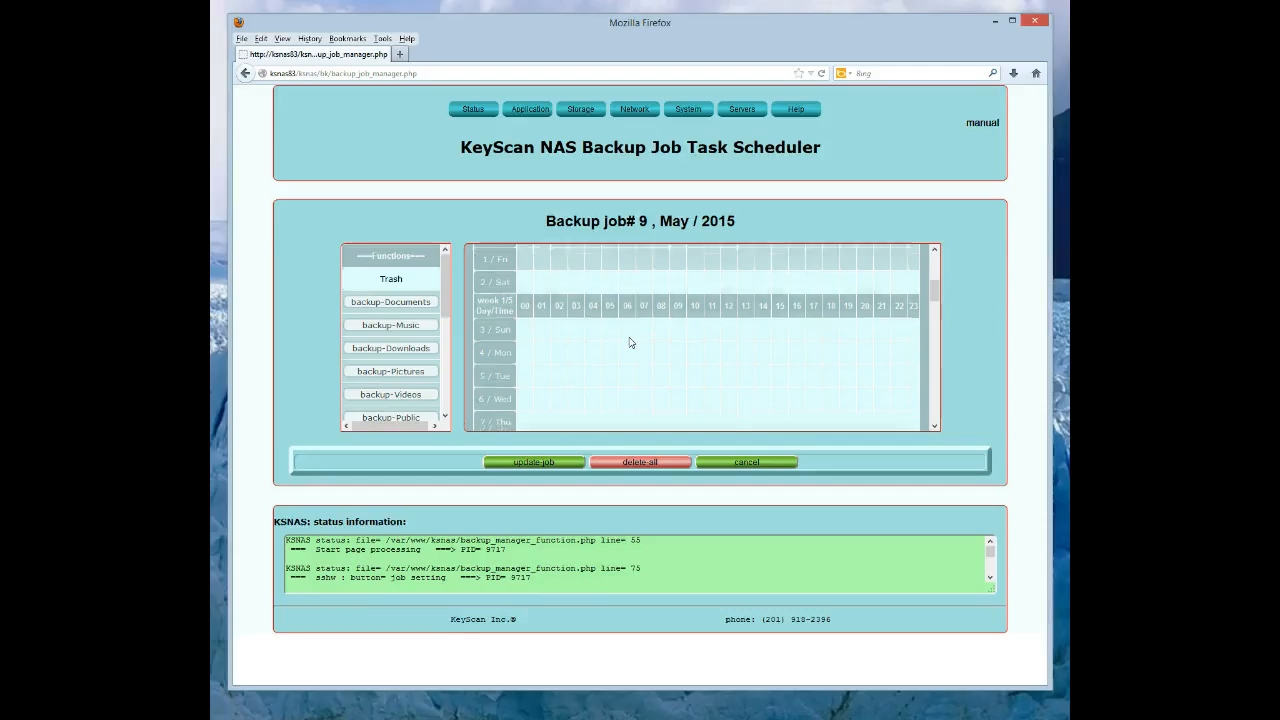
scroll(630, 342, down, 5)
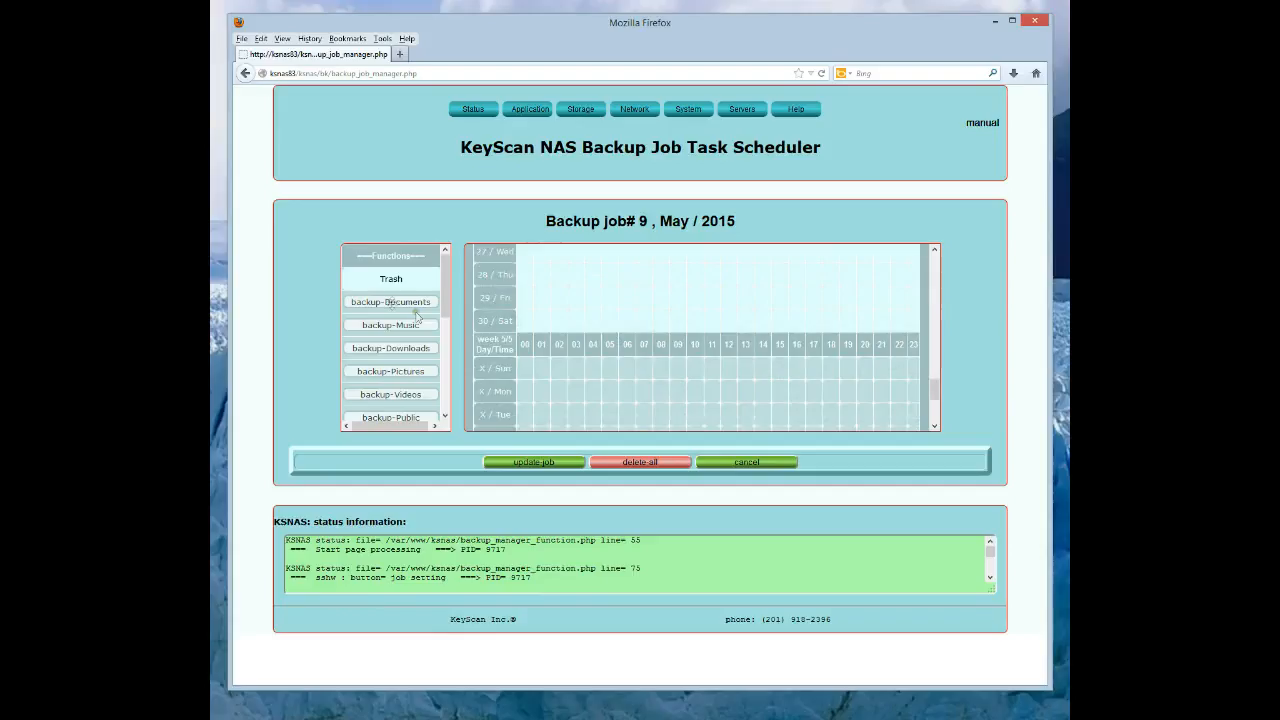
mouse_move(392, 302)
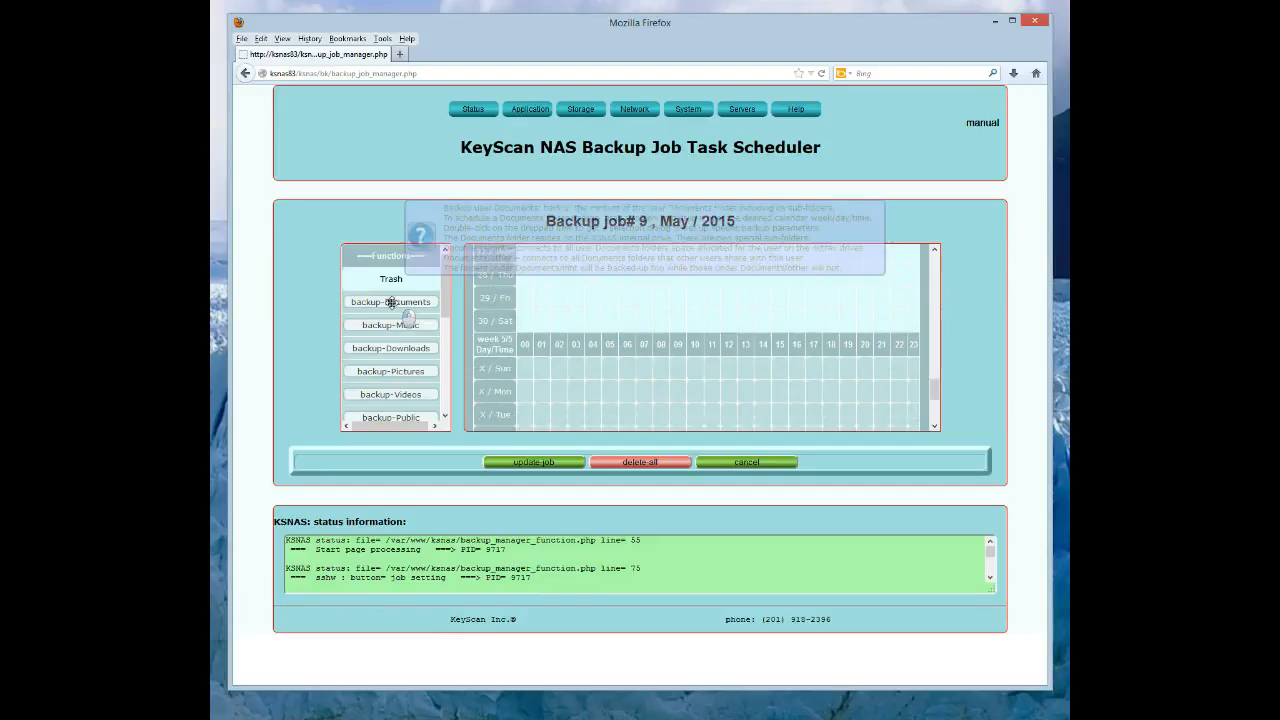
drag(392, 302, 732, 319)
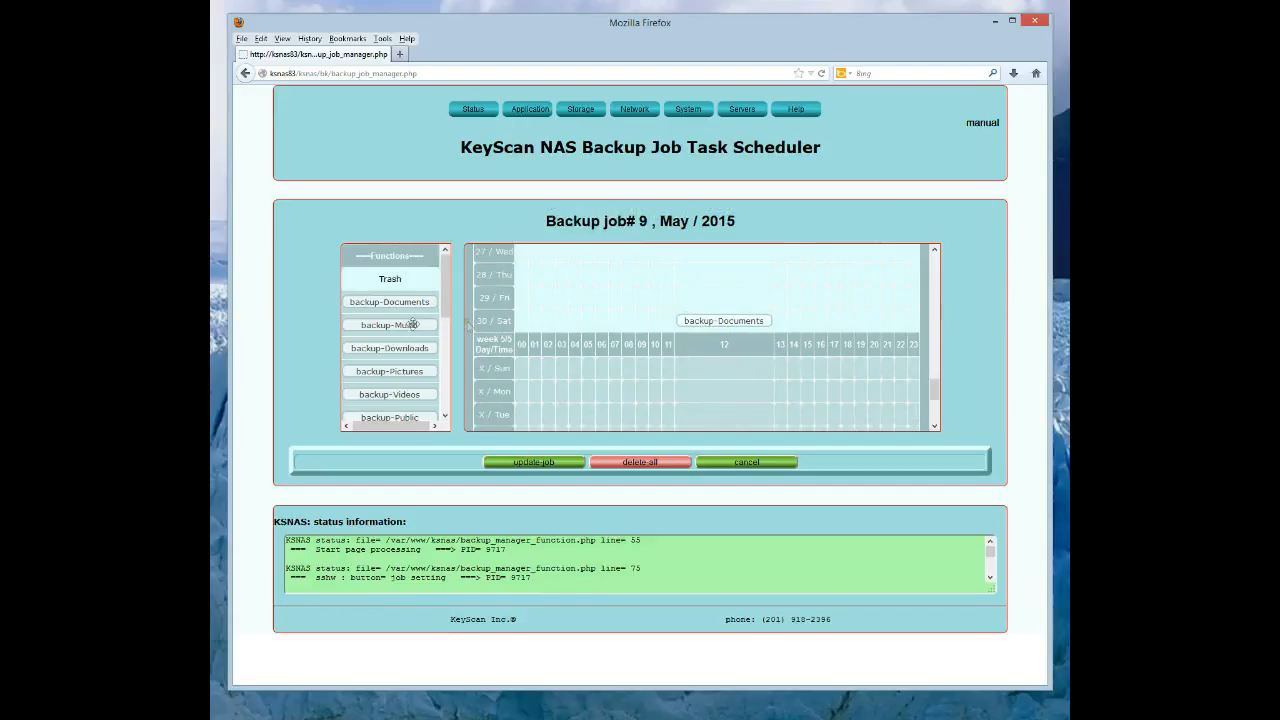
mouse_move(410, 324)
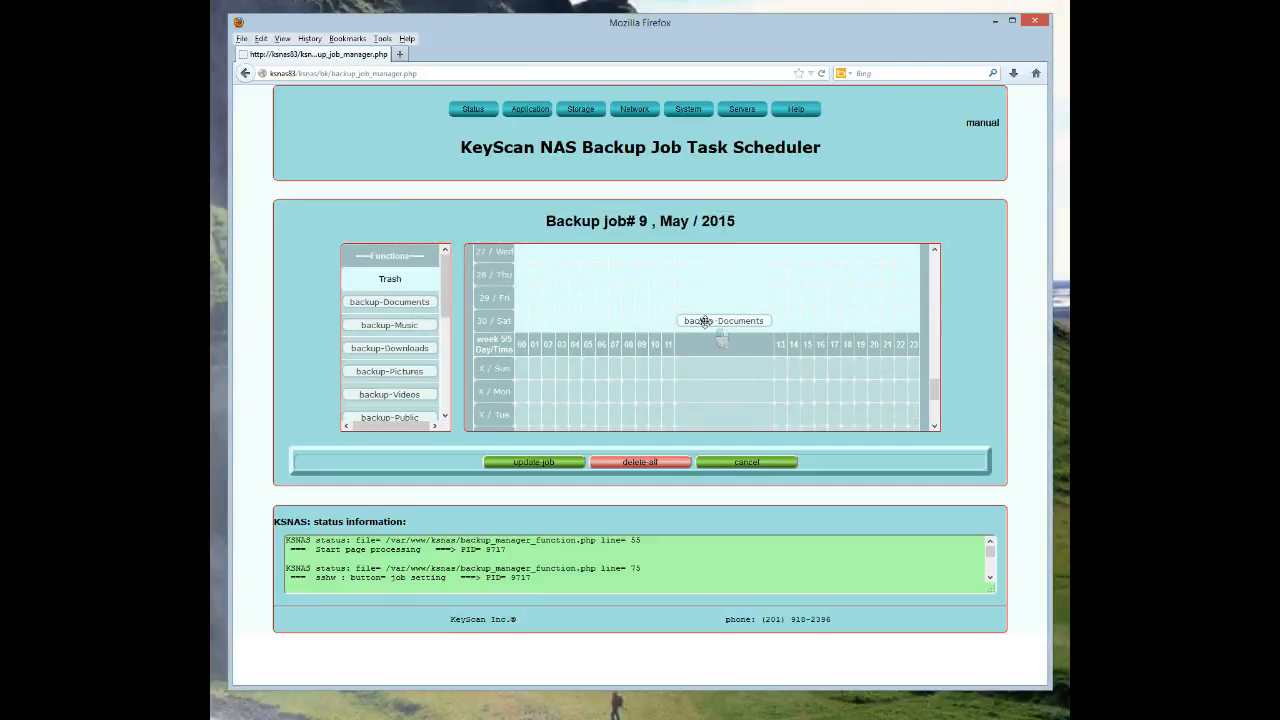
Open the parameters of the scheduled backup-Documents function and examine the backup command and same-filesystem choices.
double_click(705, 321)
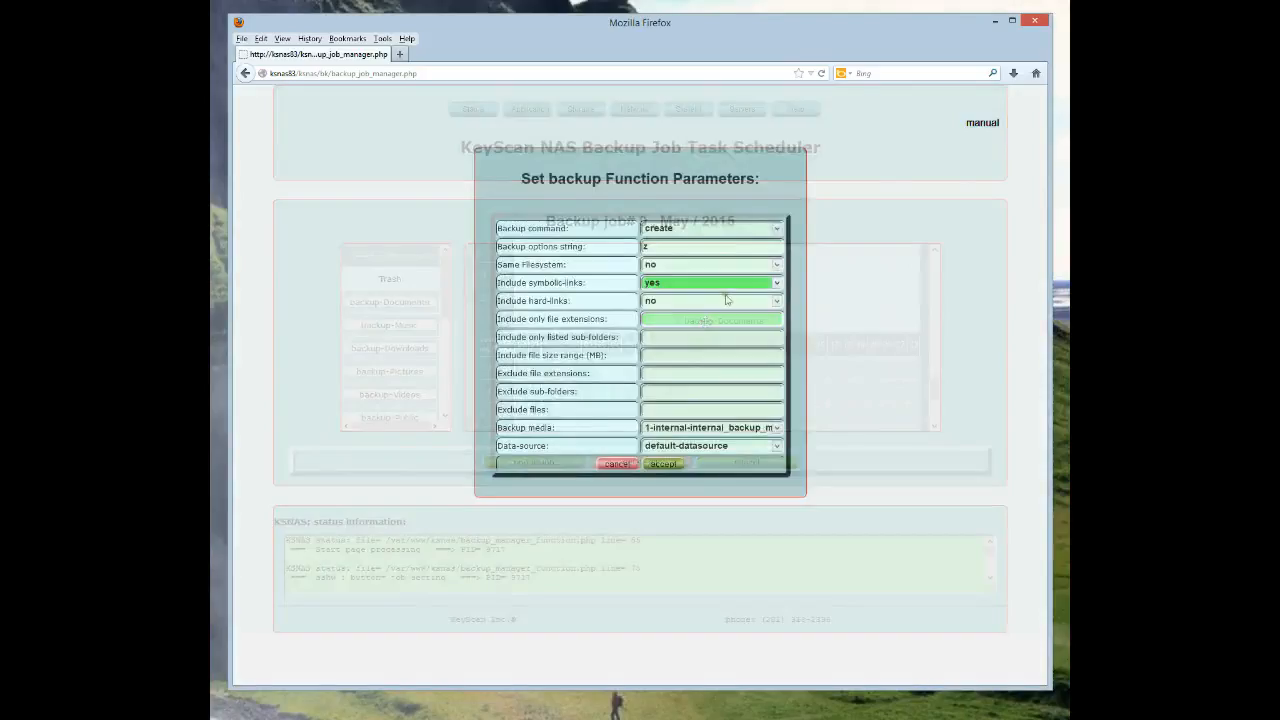
click(777, 232)
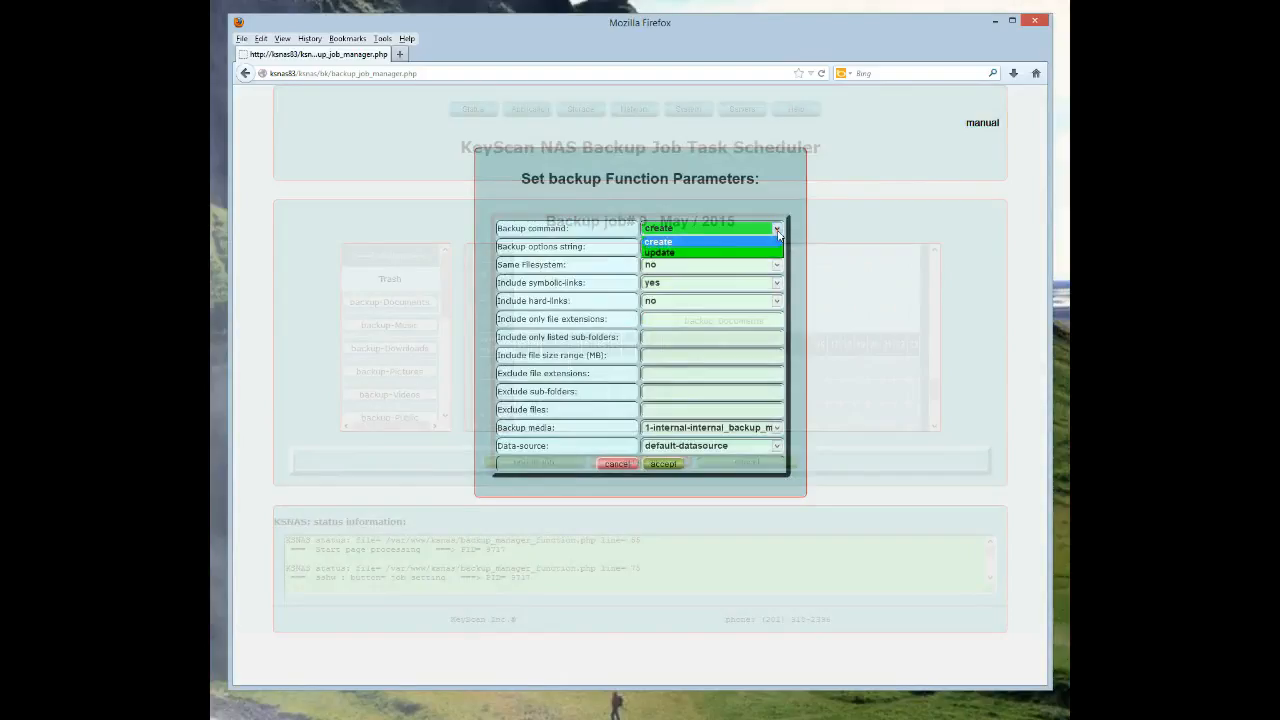
click(777, 232)
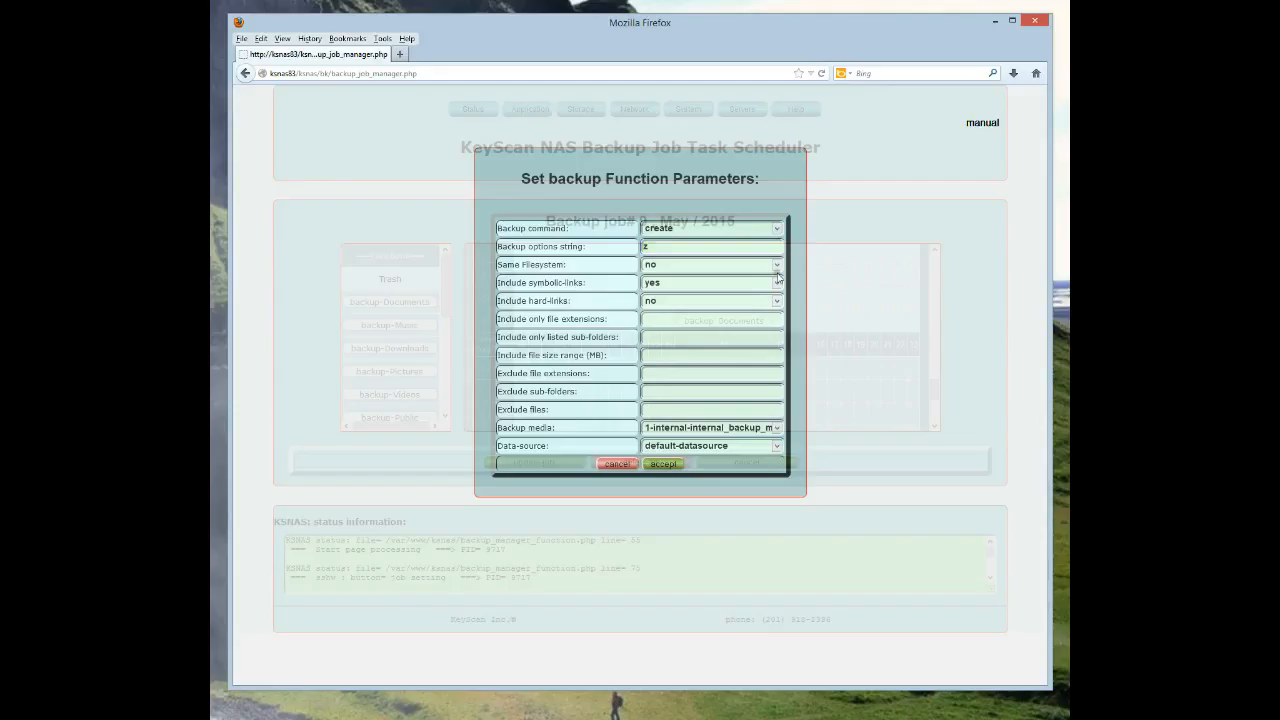
key(Tab)
click(778, 268)
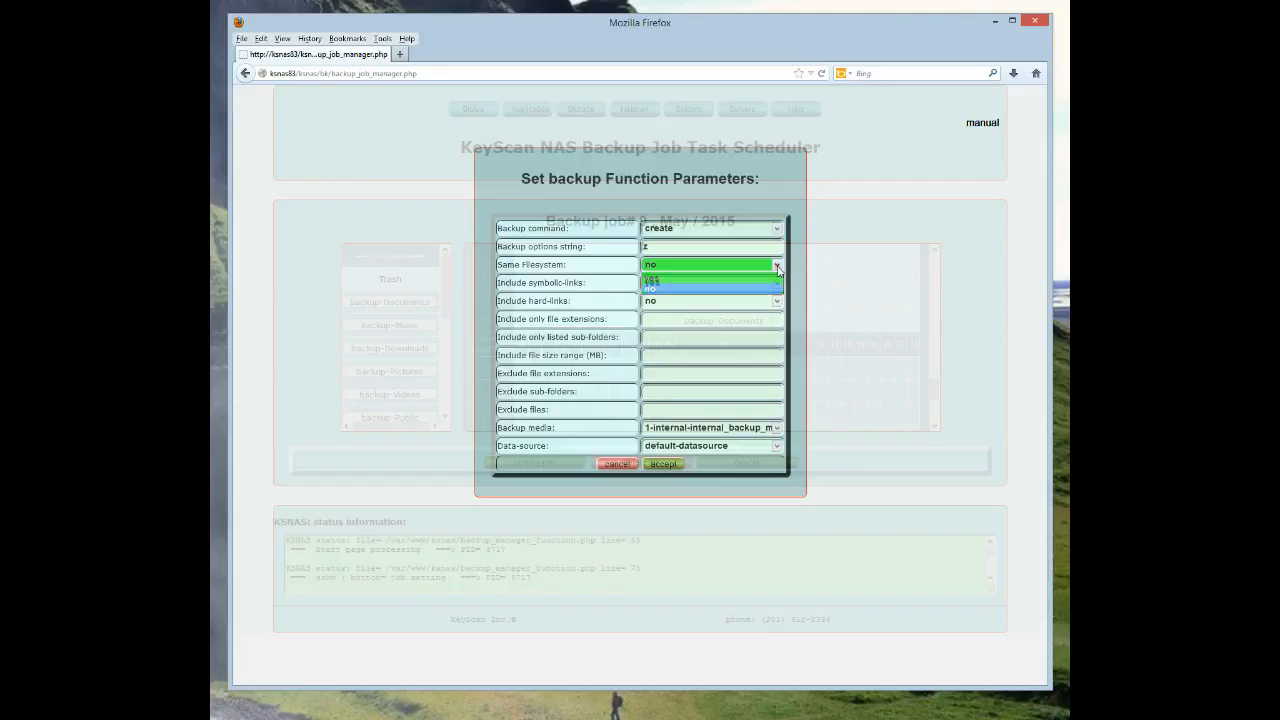
click(778, 268)
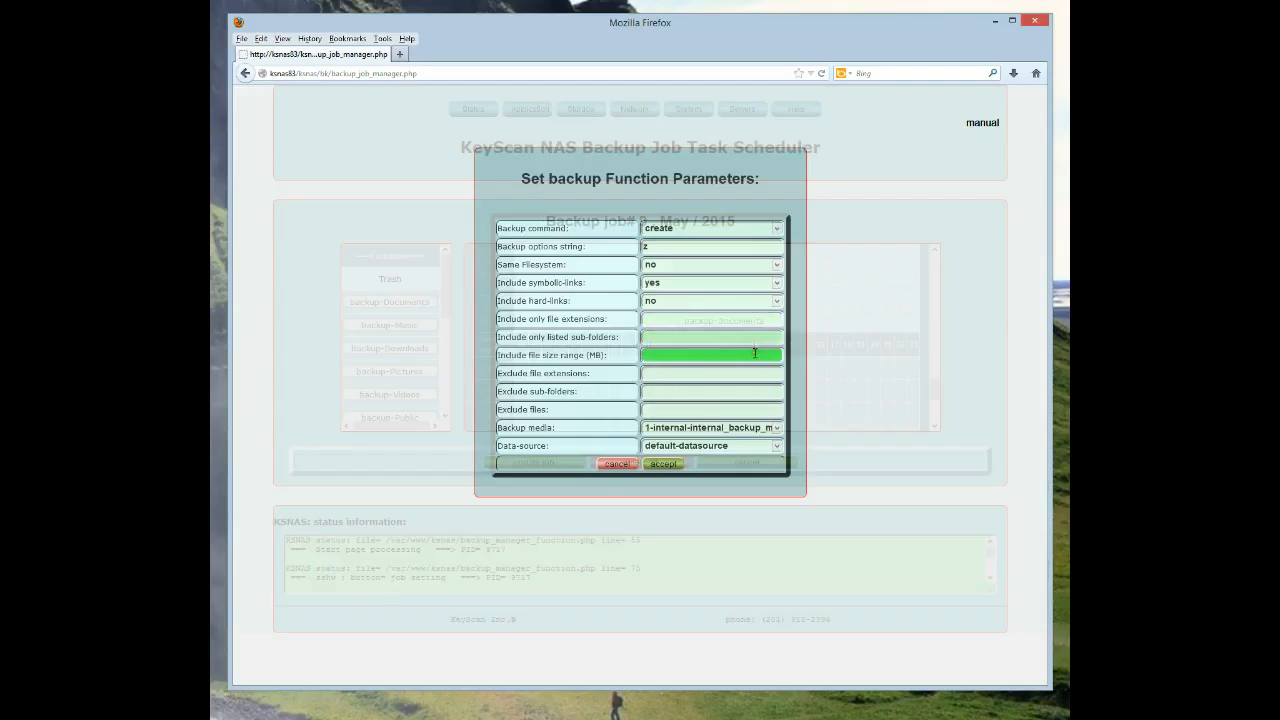
Choose the internal backup media on /dev/sde4 and the default data source for the backup-Documents function.
click(777, 429)
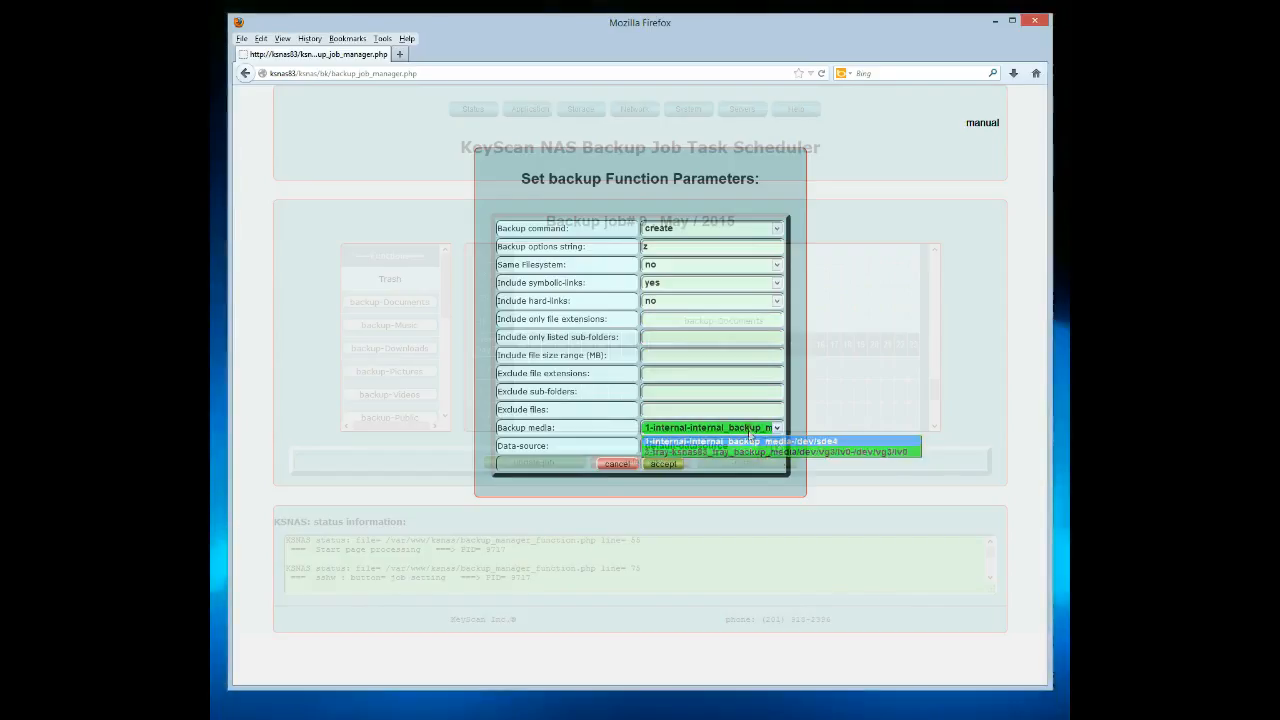
click(777, 443)
click(777, 447)
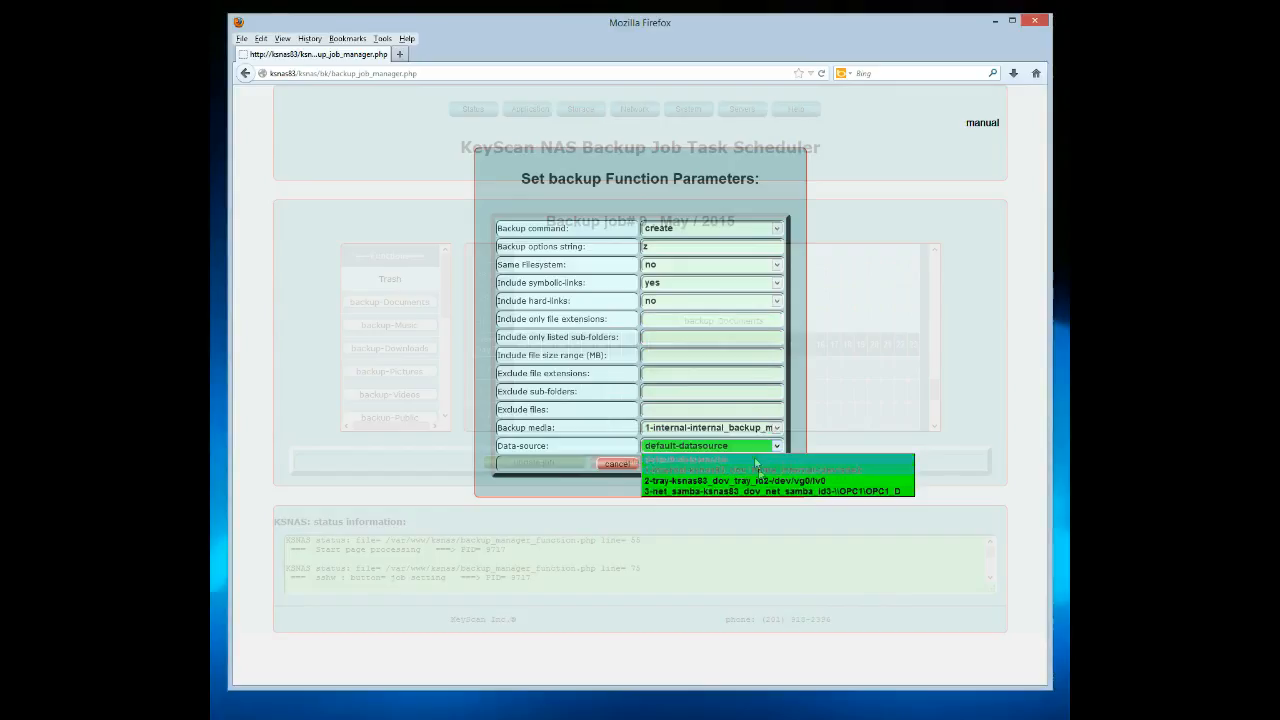
click(755, 462)
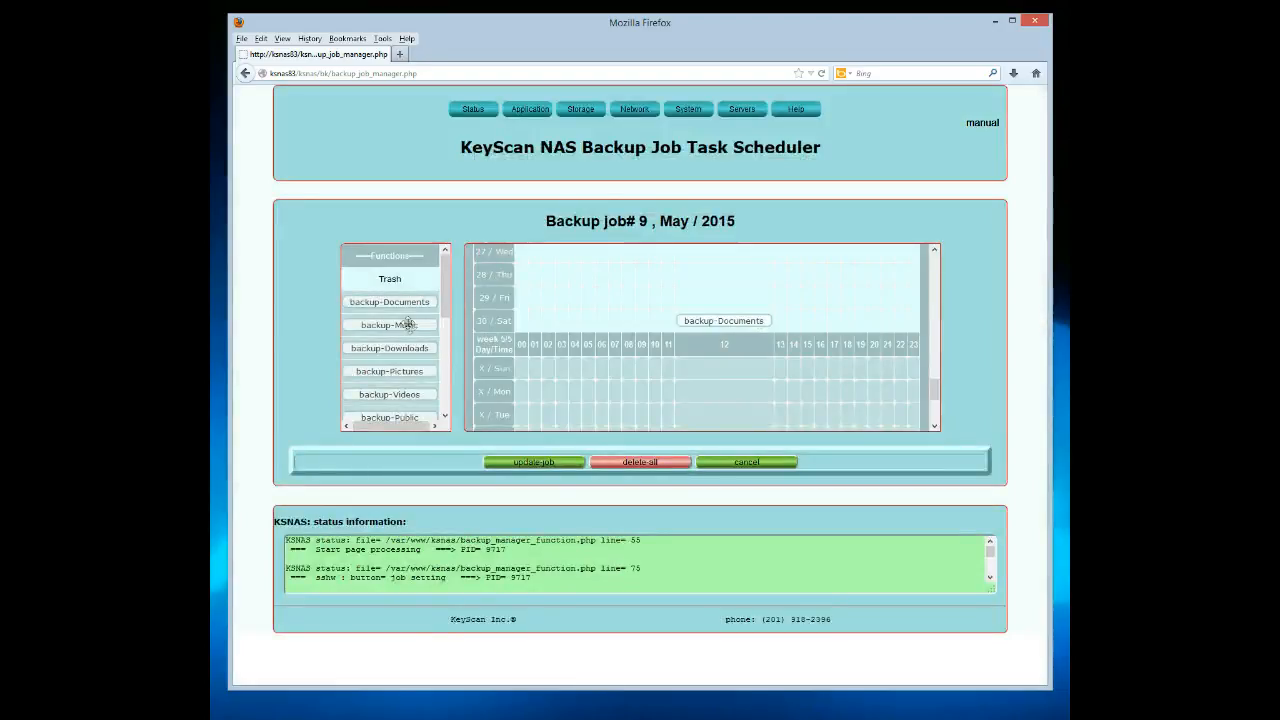
Schedule backup-Music on Saturday the 30th at 17 o'clock and backup-Videos on Friday the 29th at 05 o'clock.
mouse_move(408, 322)
drag(408, 322, 830, 321)
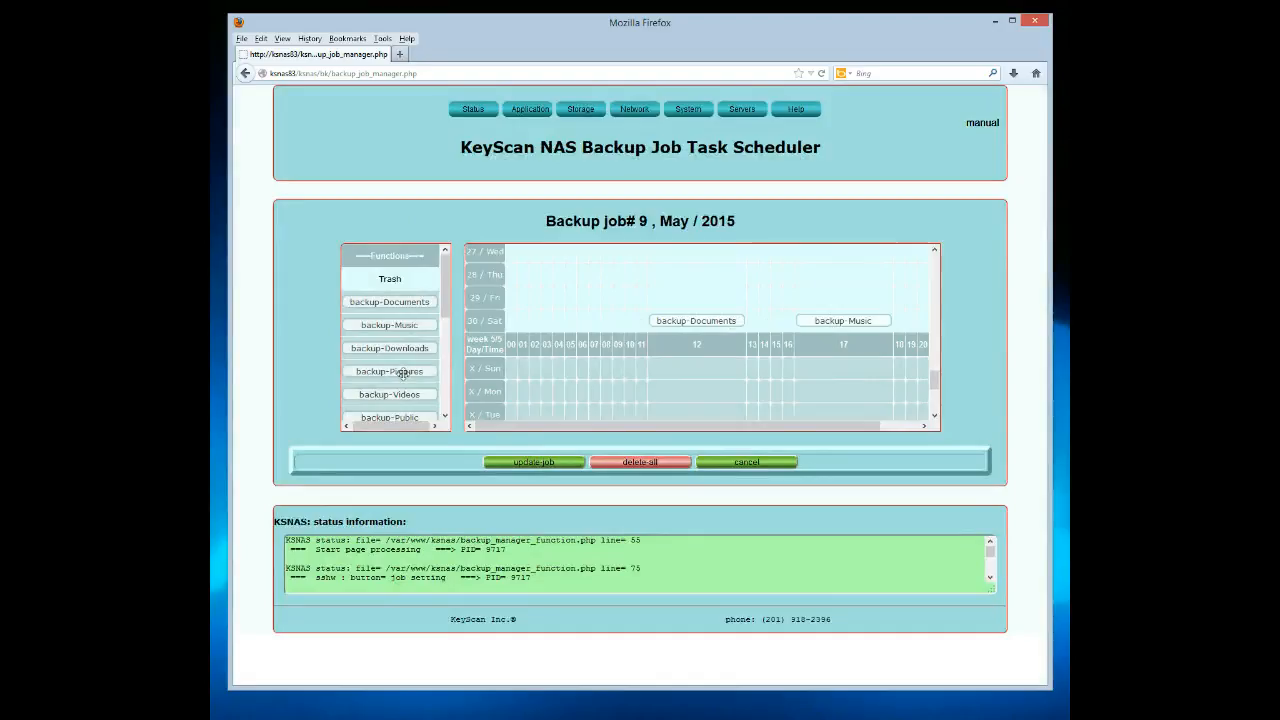
drag(400, 394, 566, 299)
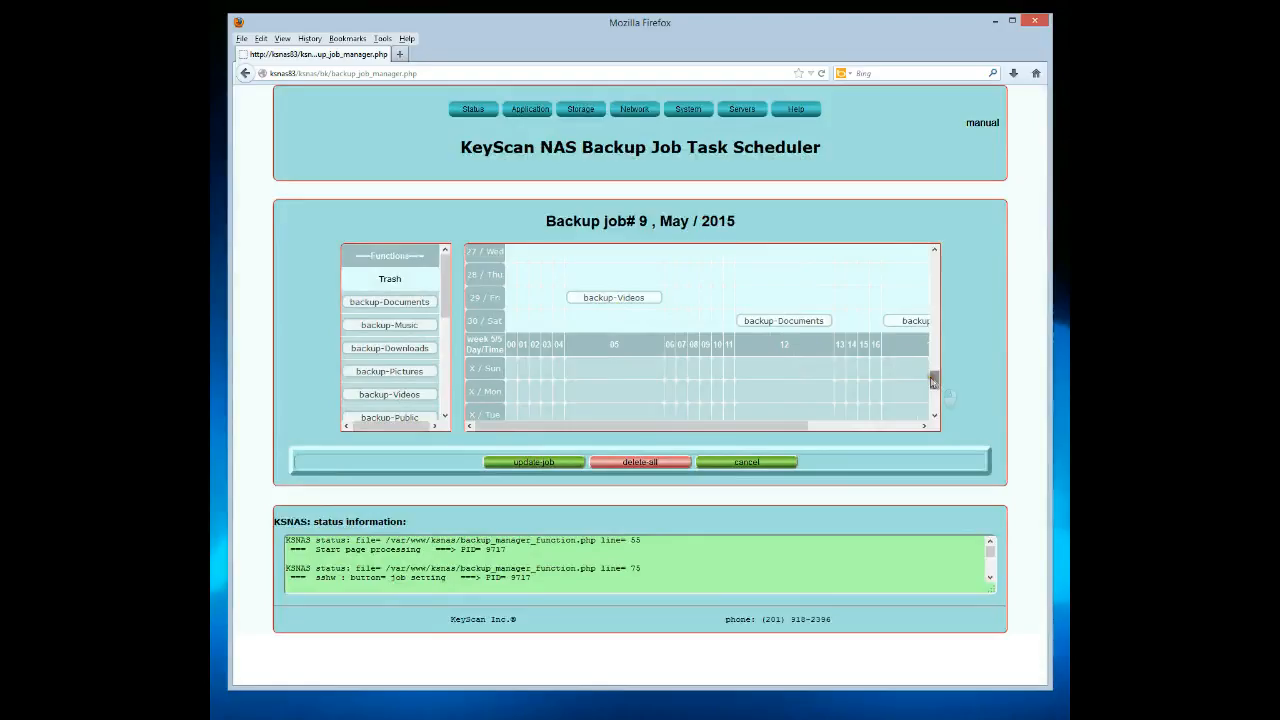
Schedule the backup-Documents function on the calendar's first-day row in the 23 o'clock slot.
drag(935, 381, 935, 262)
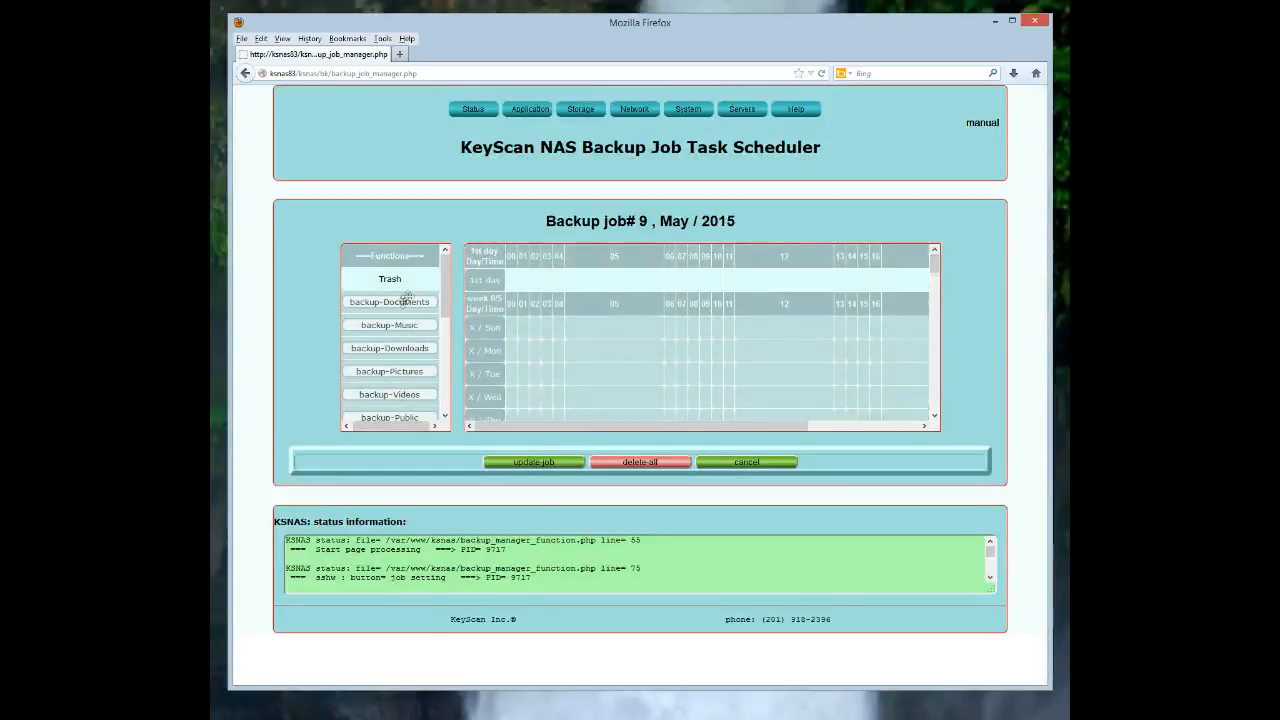
drag(402, 303, 922, 278)
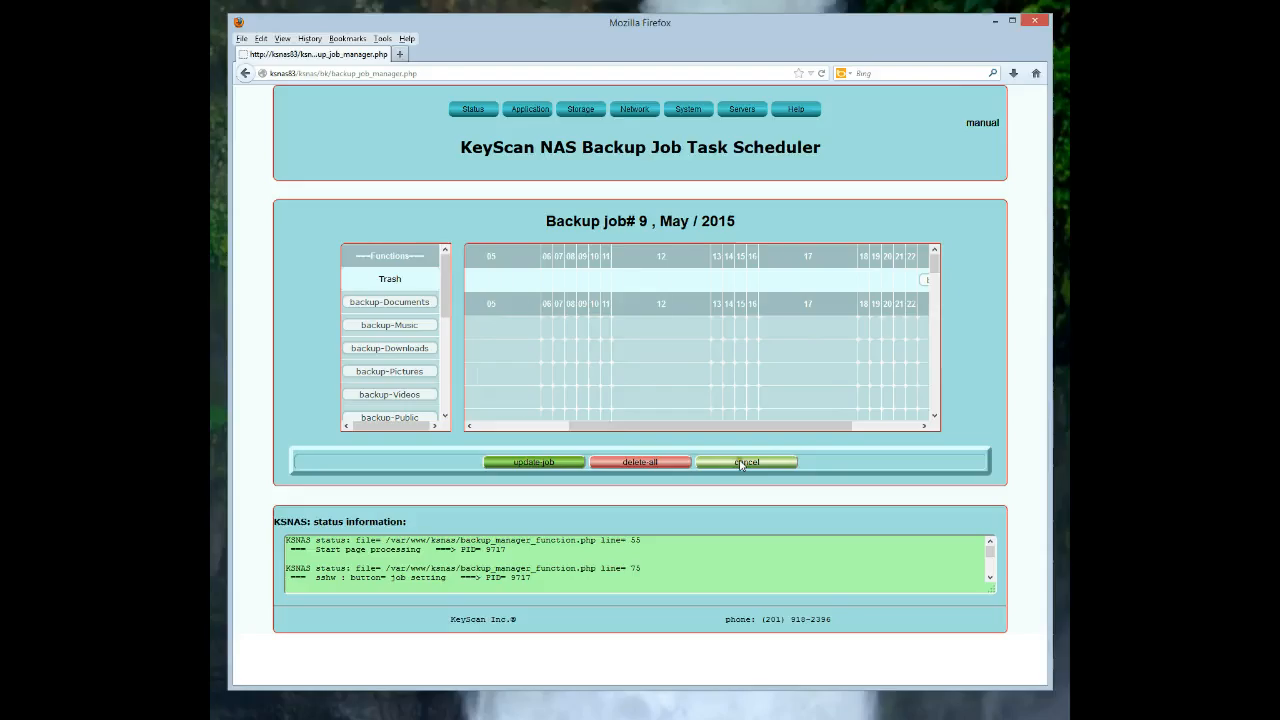
drag(766, 427, 848, 434)
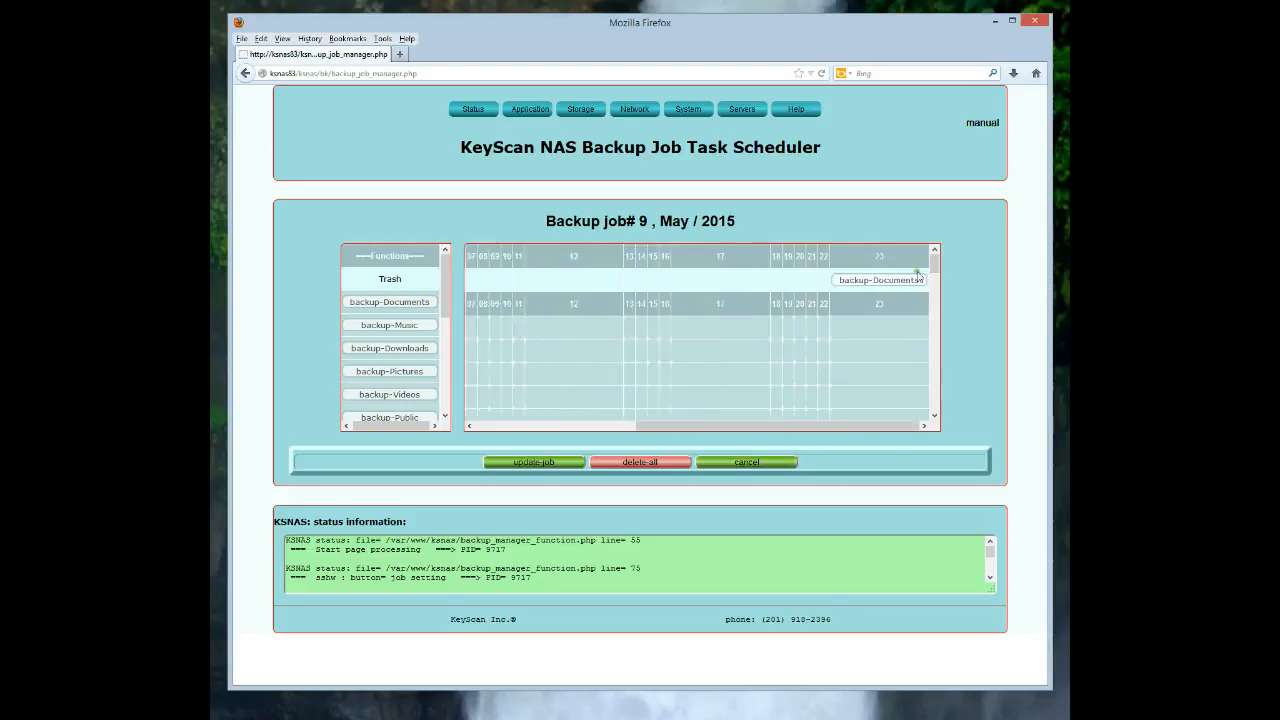
Schedule backup-Music on the last-day row in the 04 o'clock slot and update the backup job.
drag(935, 265, 936, 416)
drag(820, 436, 650, 436)
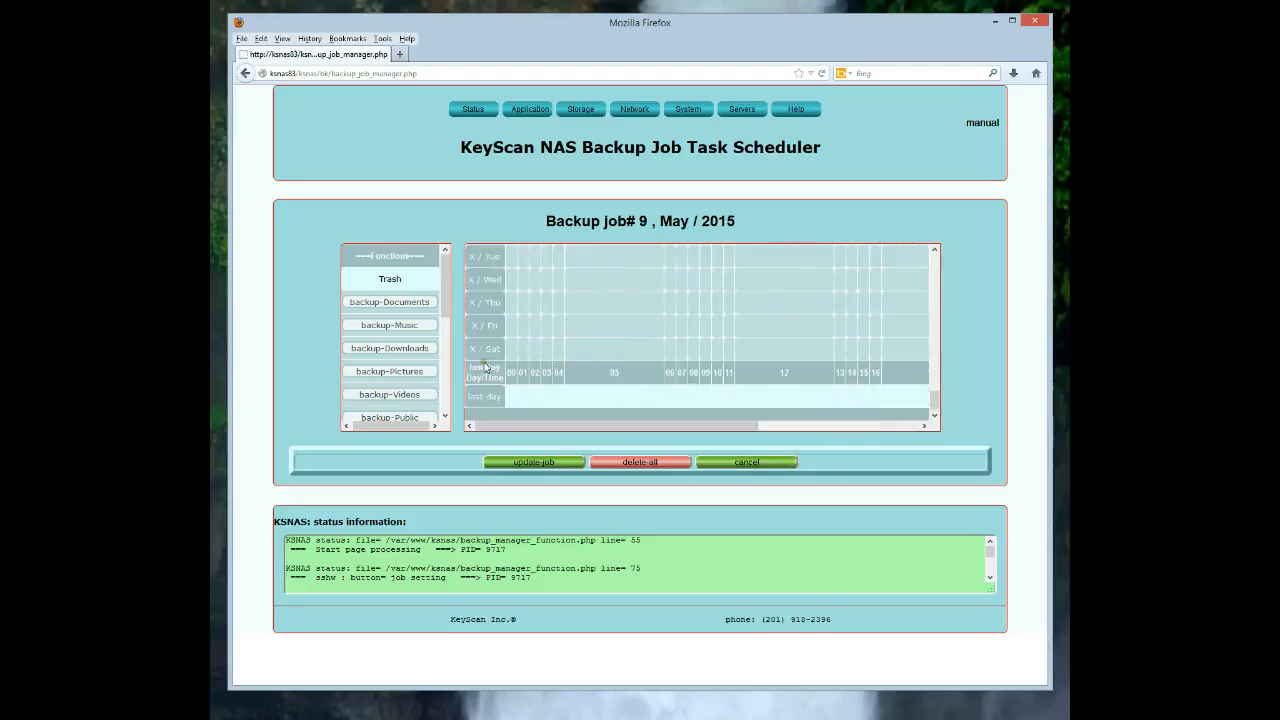
drag(392, 324, 555, 390)
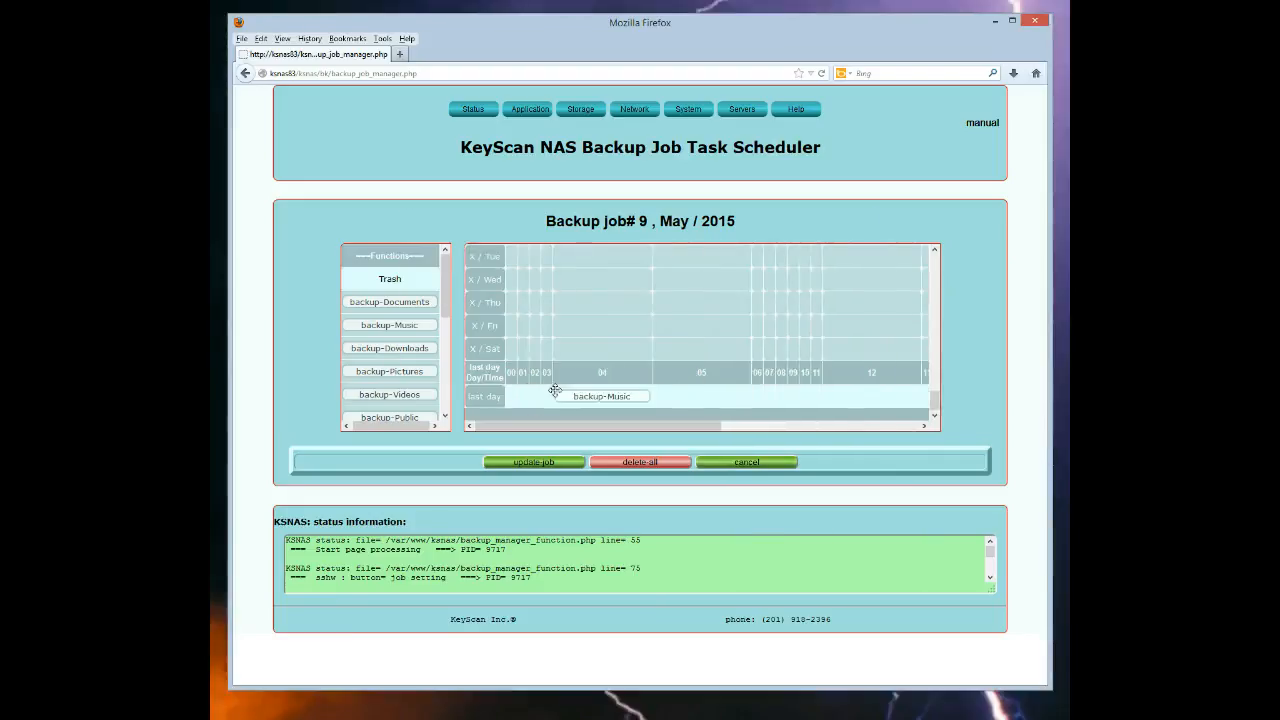
click(534, 462)
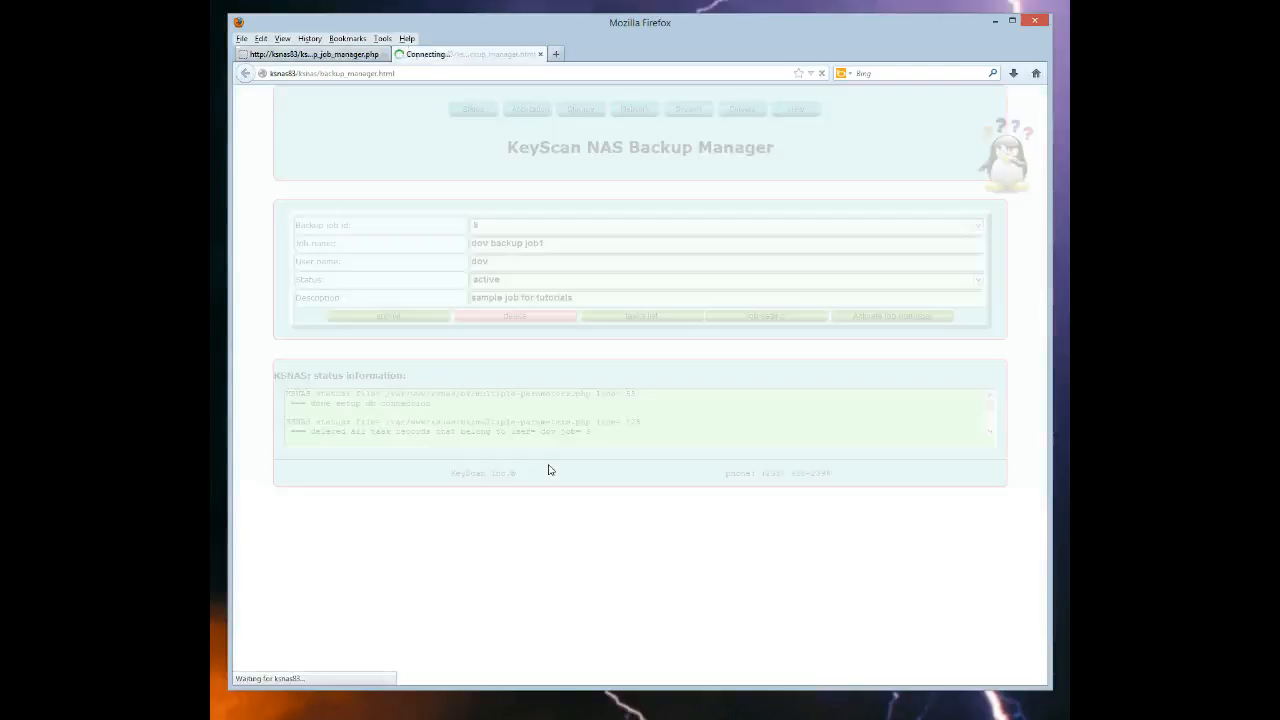
click(406, 318)
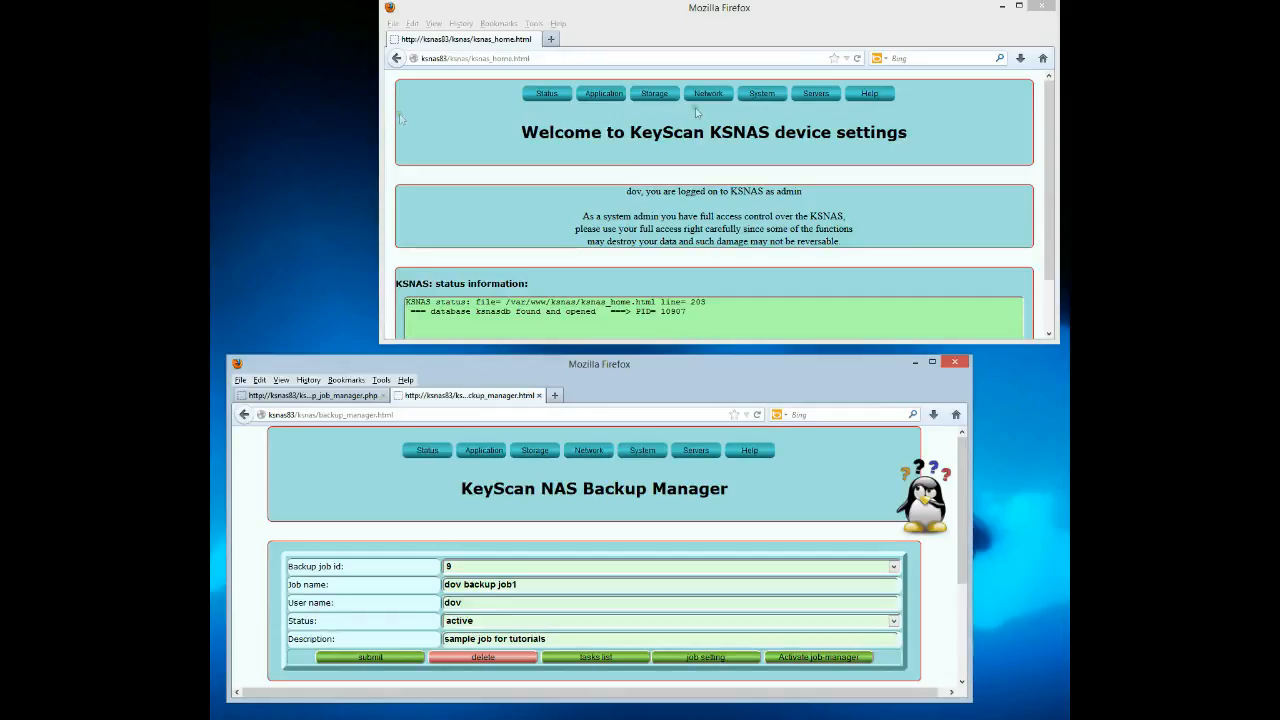
Show the backup manager's executing tasks list in the second browser window, and activate the job manager in the original window.
mouse_move(762, 100)
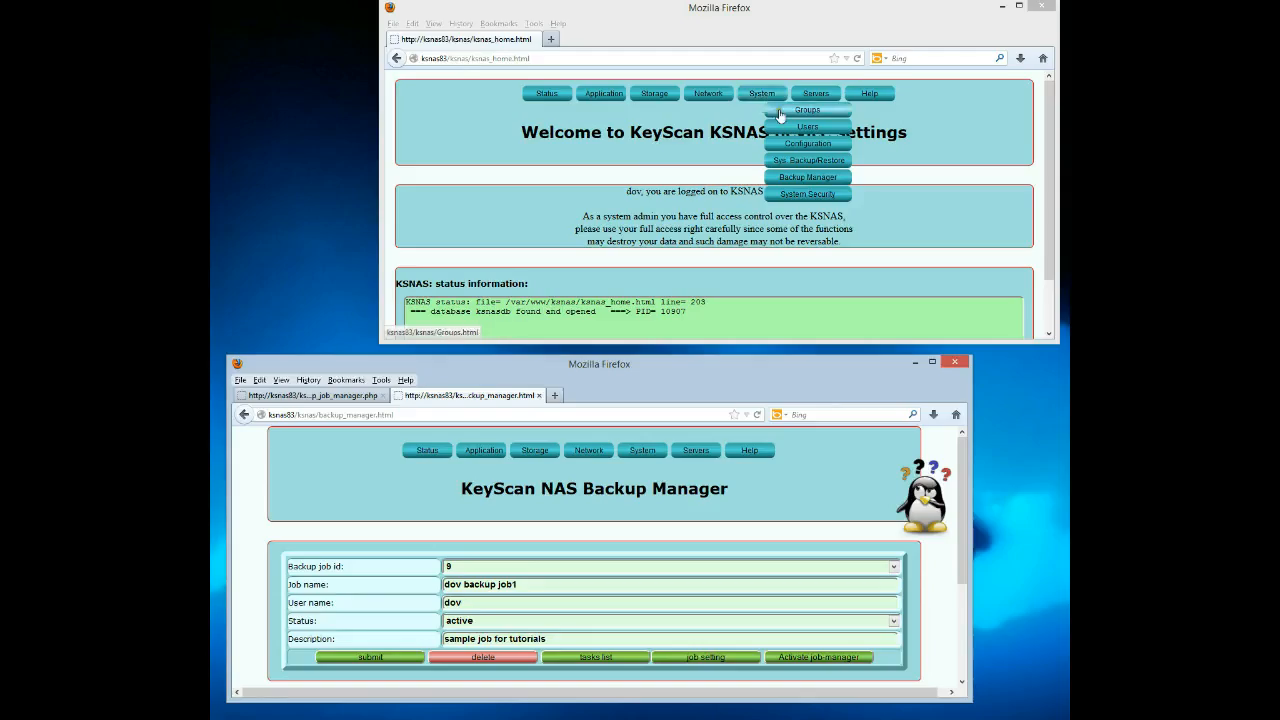
click(802, 177)
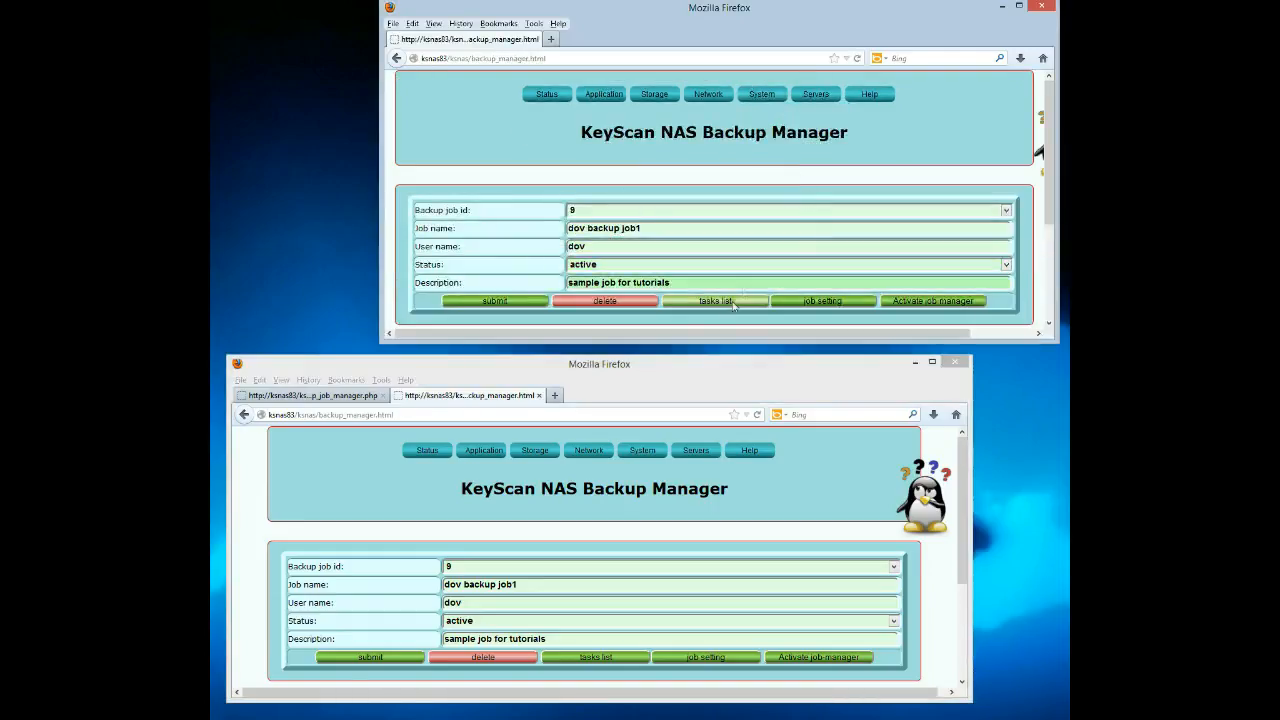
mouse_move(733, 305)
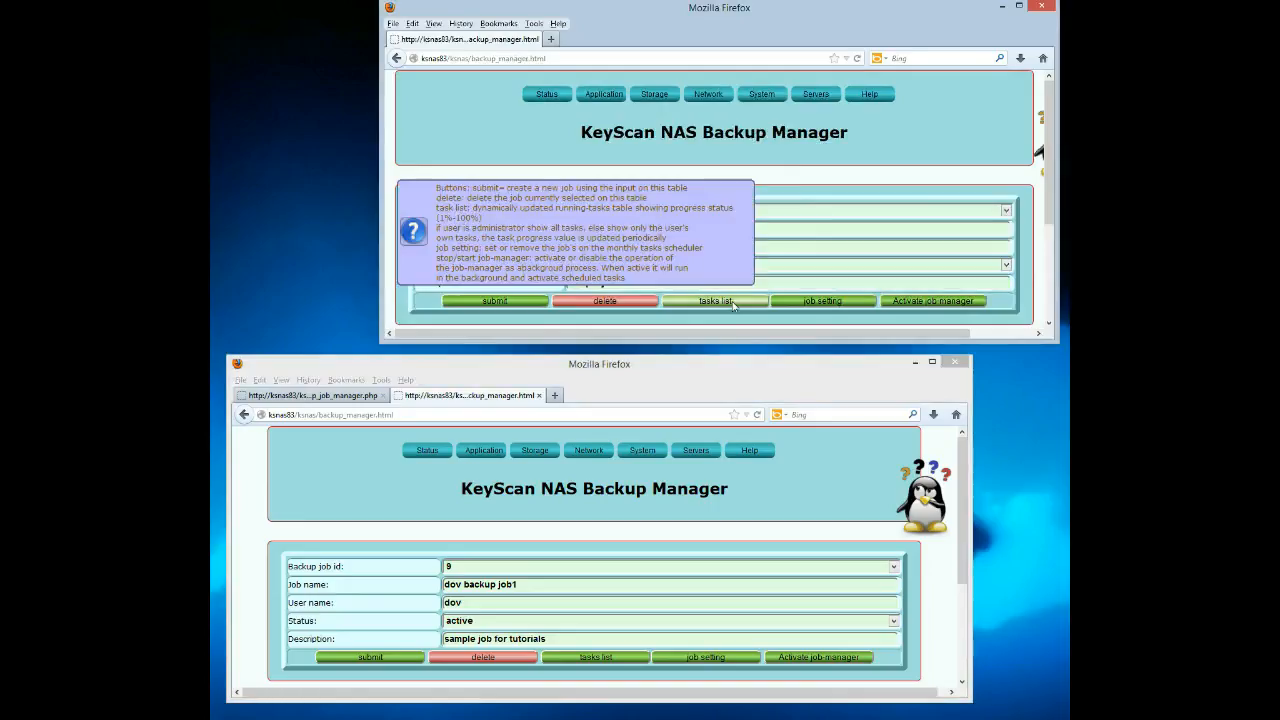
click(733, 302)
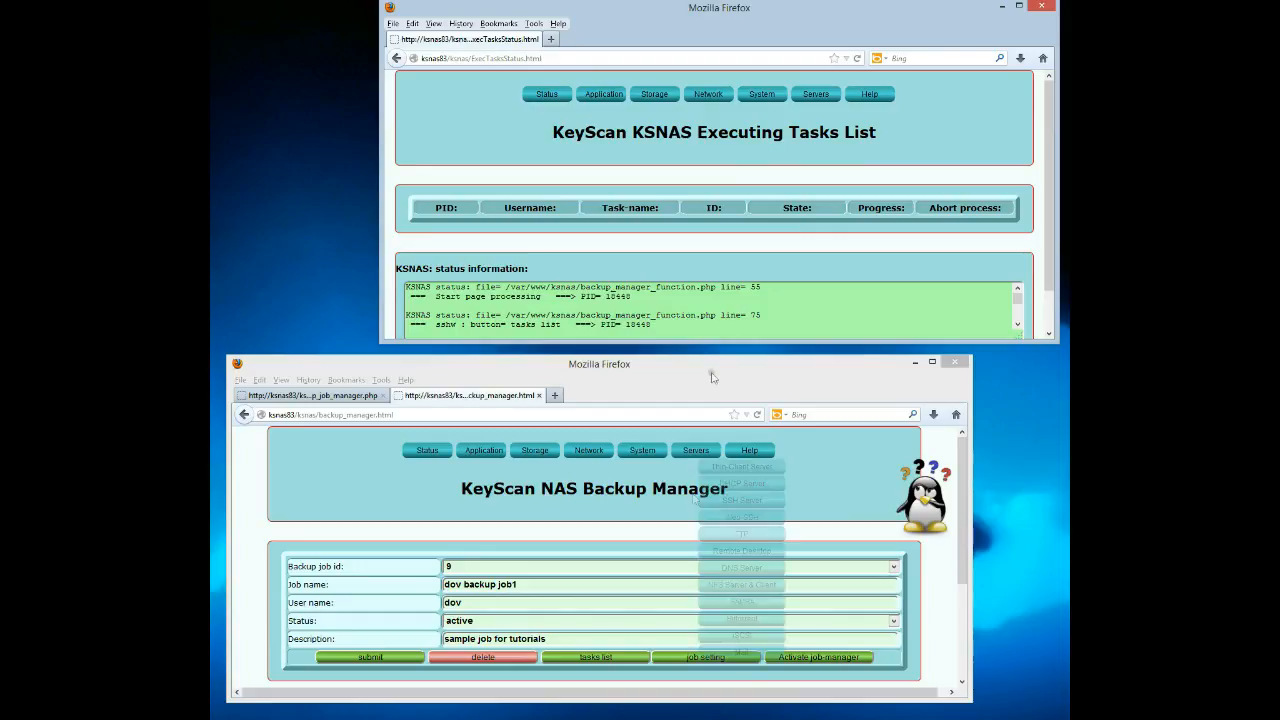
mouse_move(696, 452)
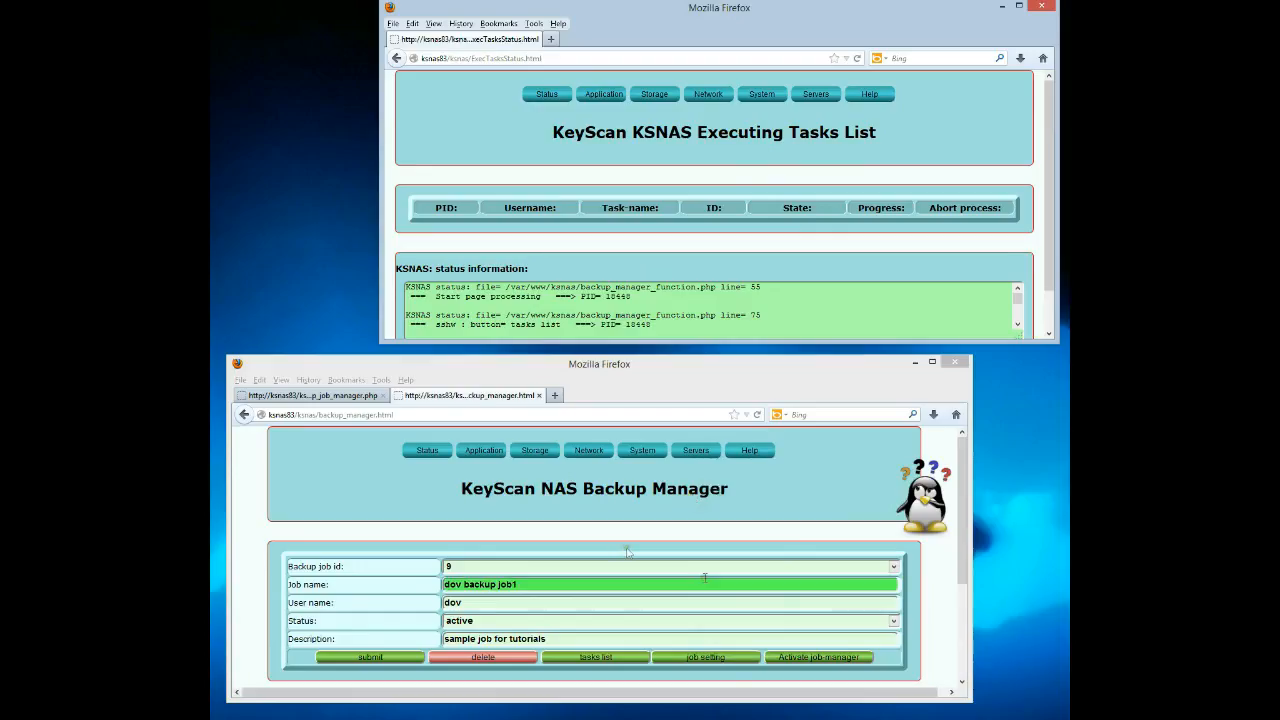
click(809, 664)
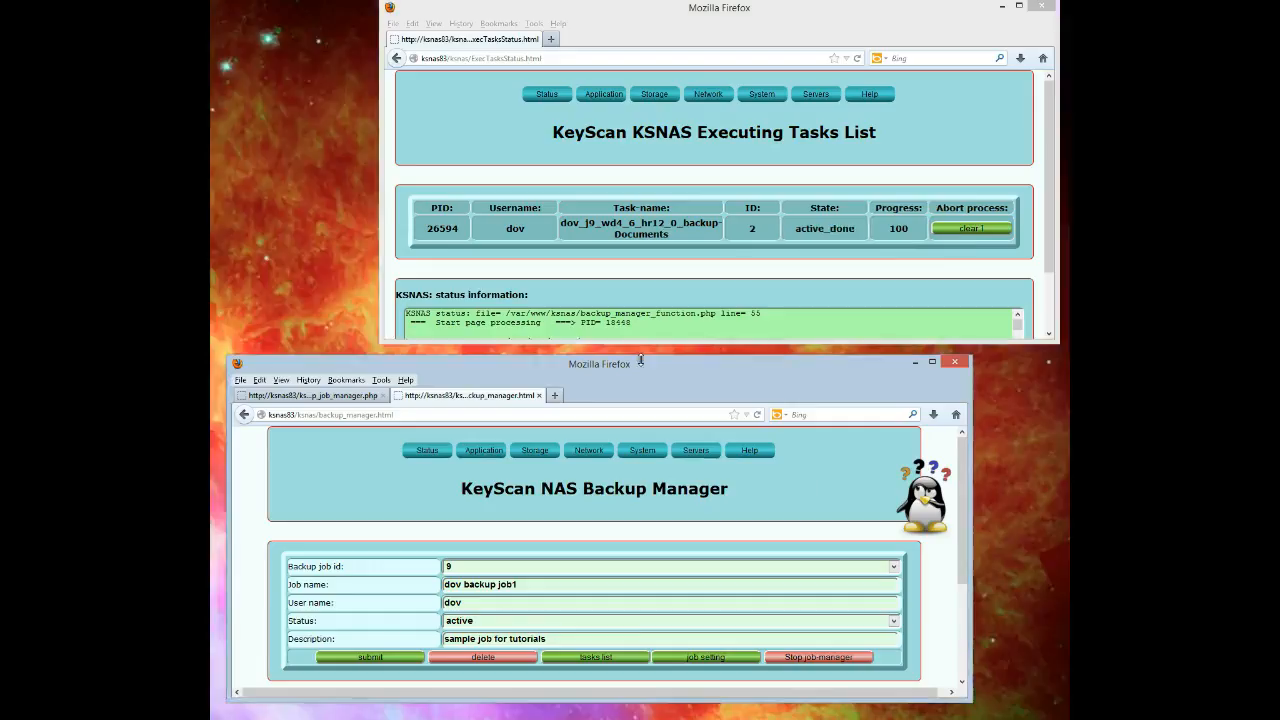
Bring up the system backup and restore list and open backup record 12, made by job 9, task 58.
drag(641, 355, 640, 88)
mouse_move(652, 188)
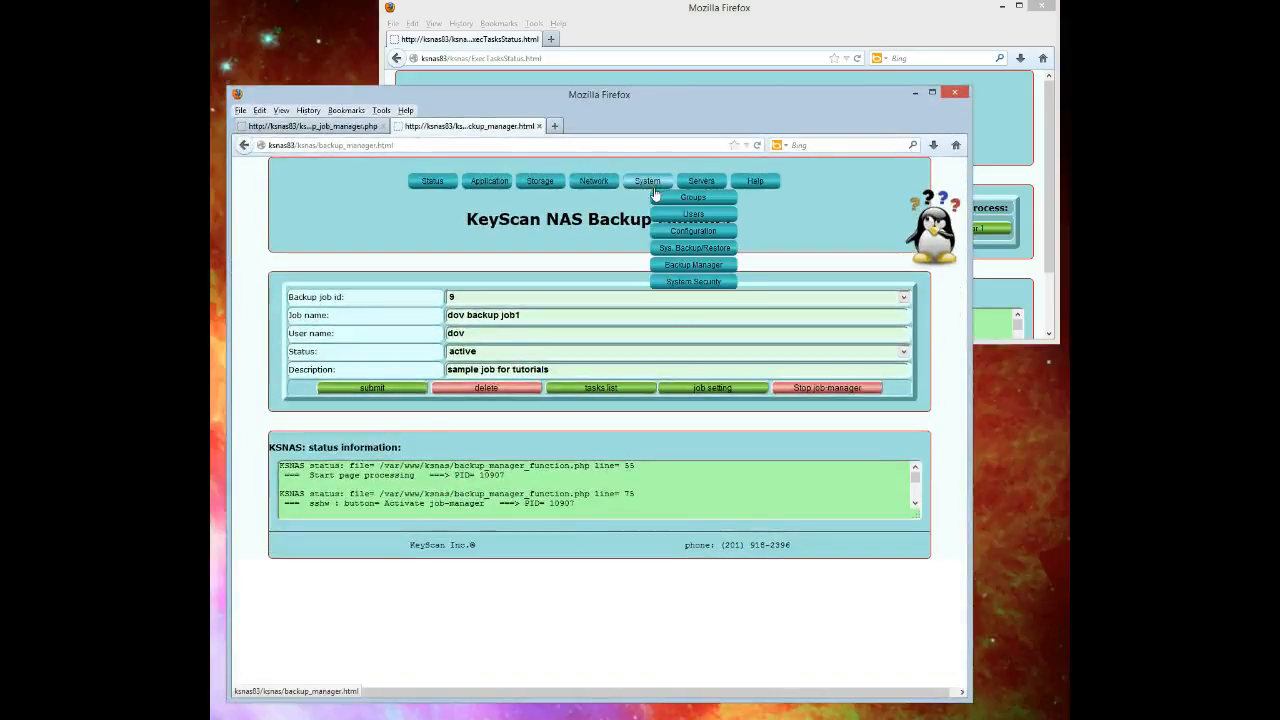
click(688, 249)
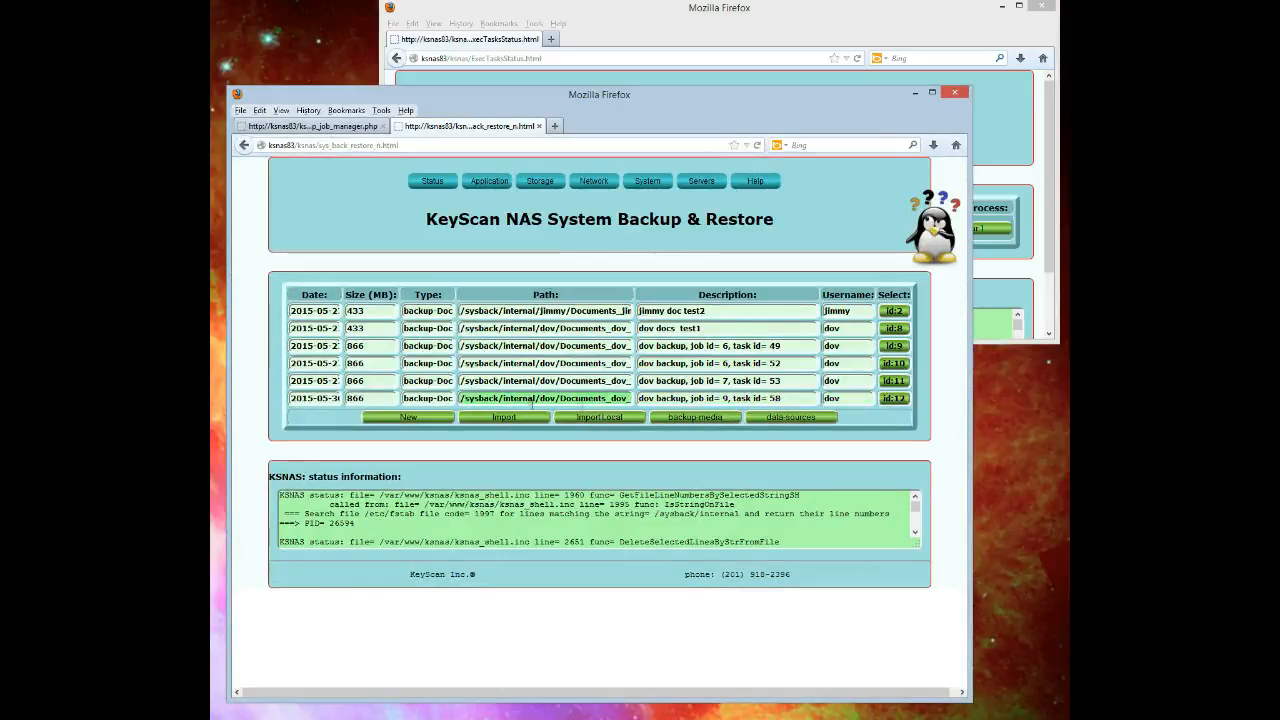
click(892, 400)
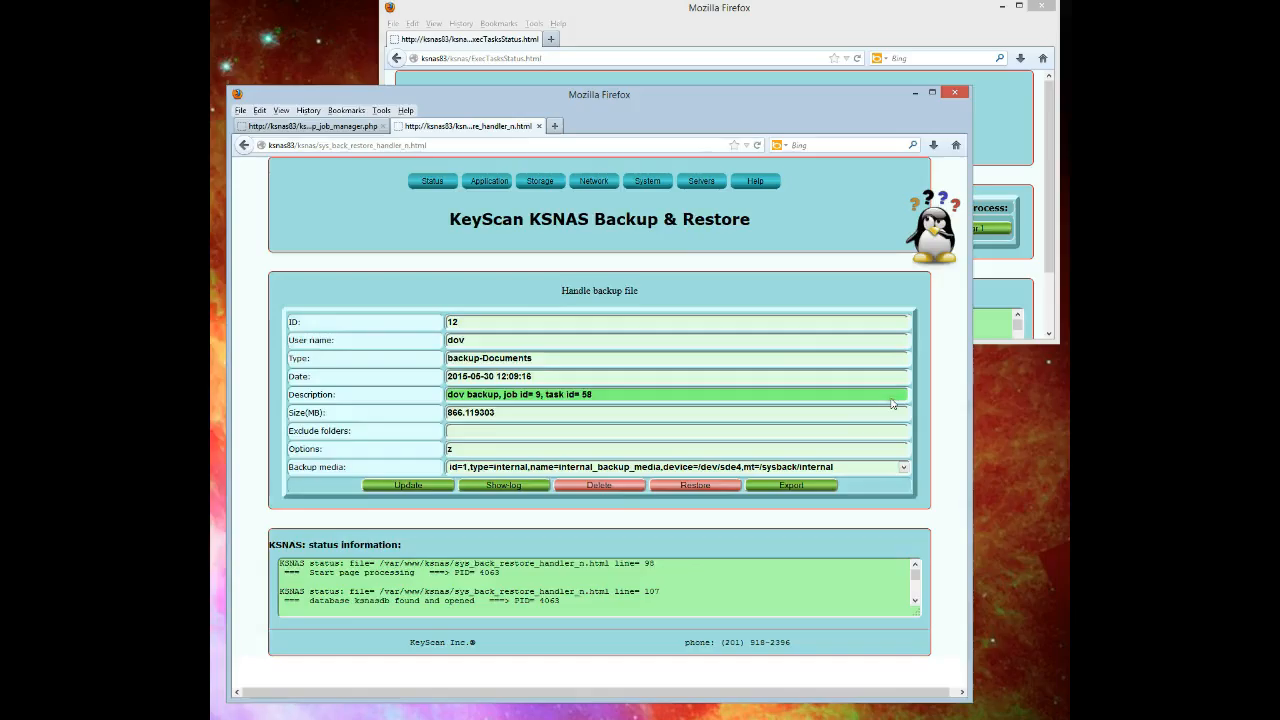